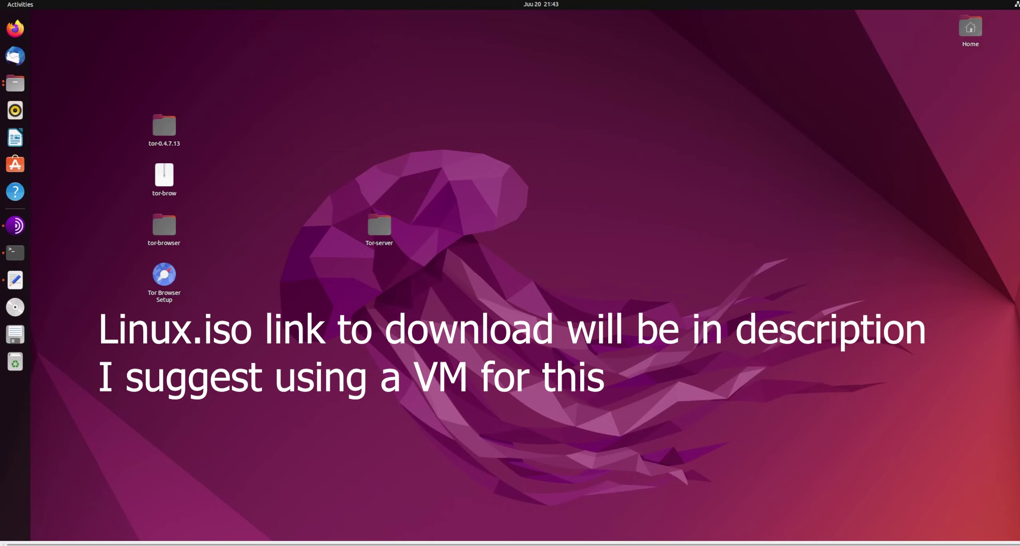
Step: Look over the onion page heading in Tor Browser, then open the Tor-server folder and select index.html
left_click(15, 225)
left_click_drag(107, 59, 52, 43)
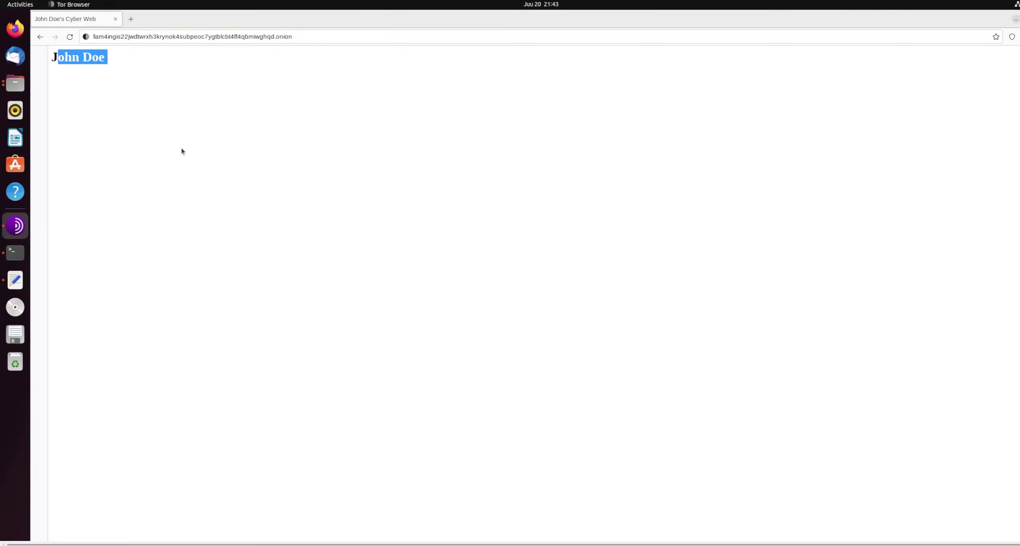
left_click(187, 158)
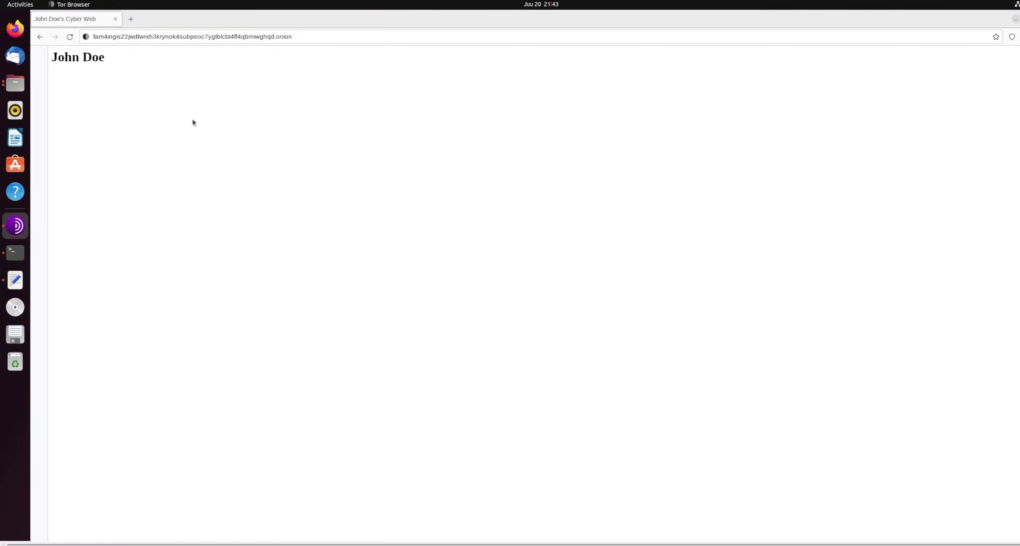
left_click(1015, 19)
double_click(382, 224)
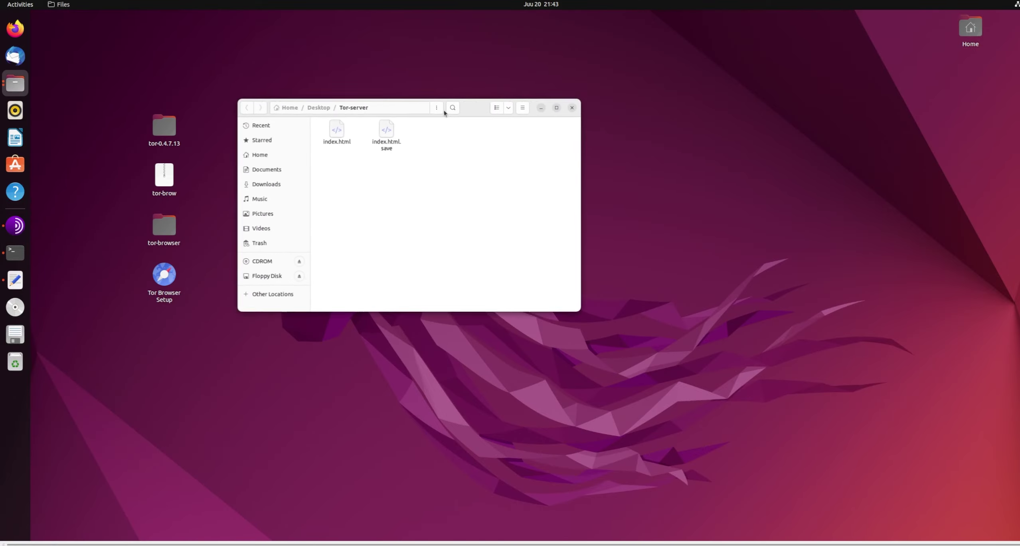
left_click(360, 135)
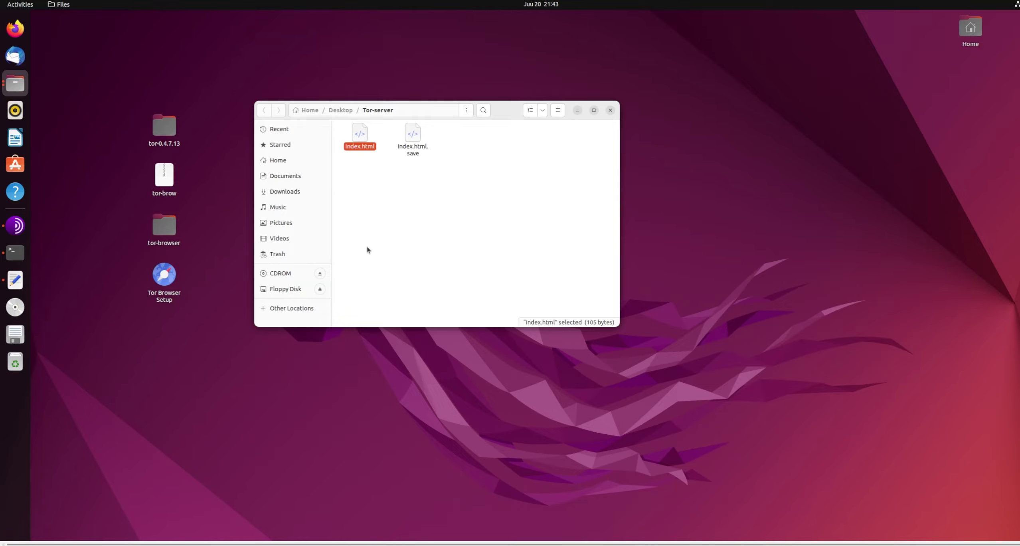
Step: Move the Python server terminal down-right, review its Serving HTTP log, then return to Tor Browser
left_click(15, 253)
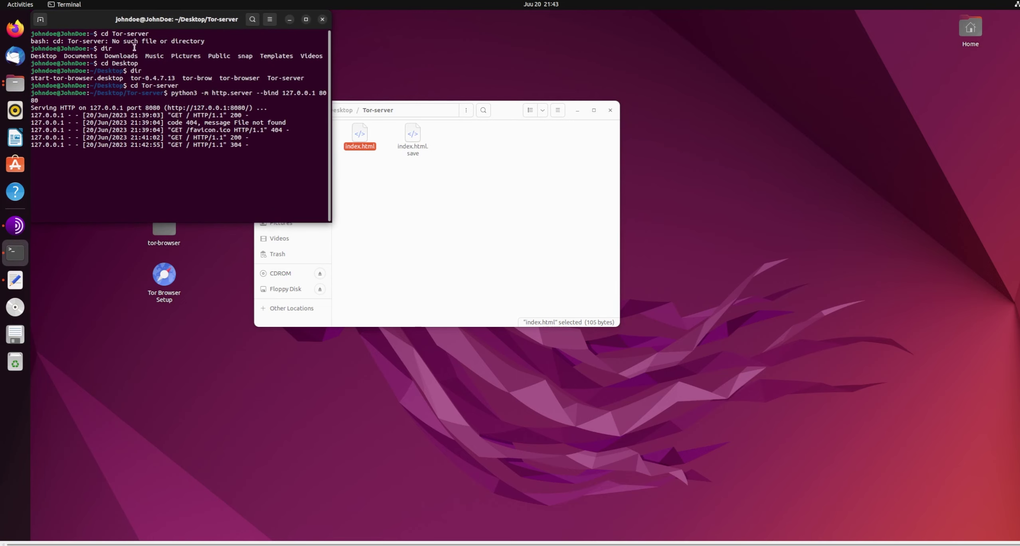
left_click_drag(186, 23, 299, 52)
left_click_drag(364, 177, 146, 137)
left_click(145, 136)
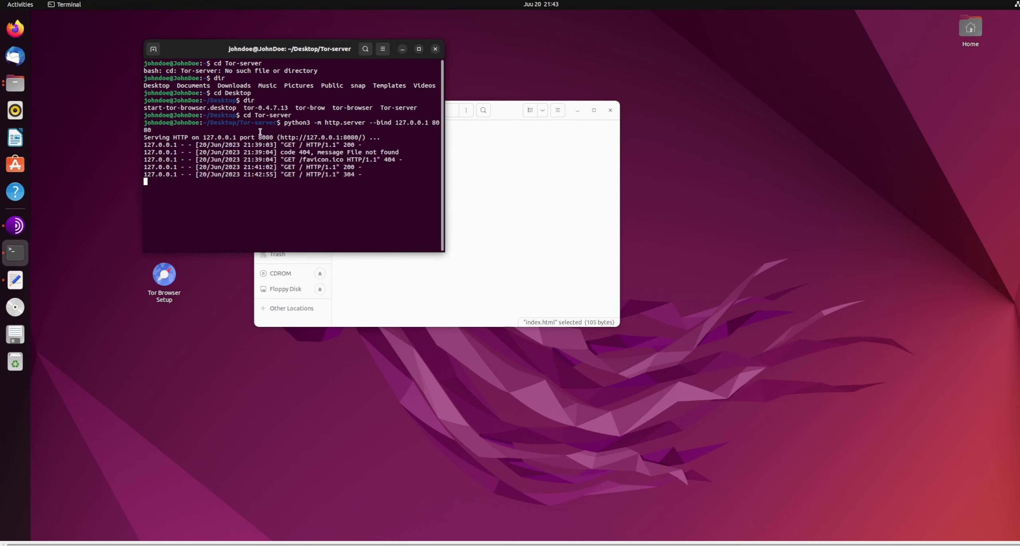
left_click_drag(249, 139, 312, 136)
left_click(280, 145)
left_click(15, 226)
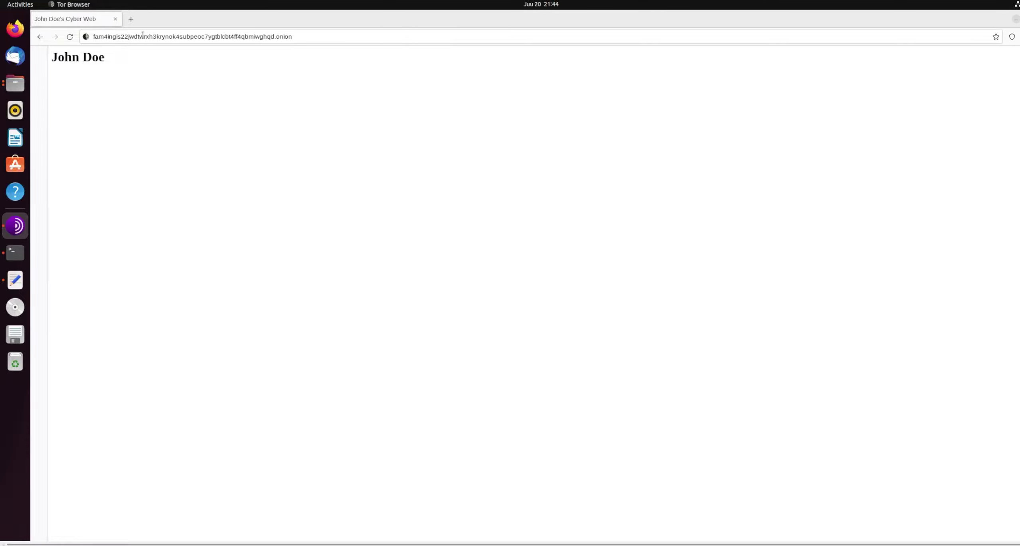
Step: Inspect the end of the onion address in the URL bar, then minimize Tor Browser
left_click(94, 38)
key("End")
key("shift+Left")
key("shift+Left")
key("shift+Left")
key("shift+Left")
key("shift+Left")
key("shift+Left")
key("shift+Left")
key("shift+Left")
left_click(312, 94)
left_click(1016, 20)
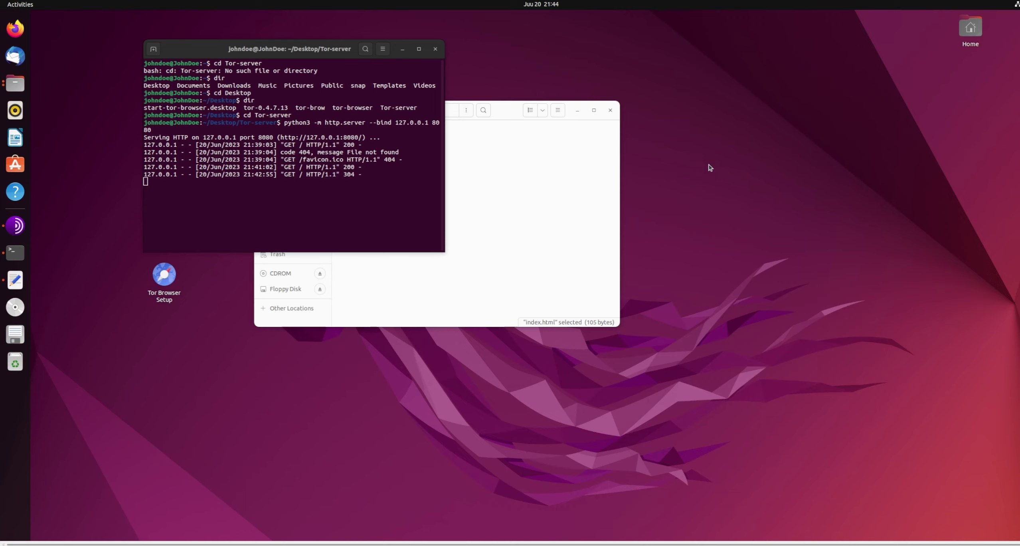
Step: Minimize Files and Terminal, launch Firefox and search Google for 'tor browser'
left_click(578, 111)
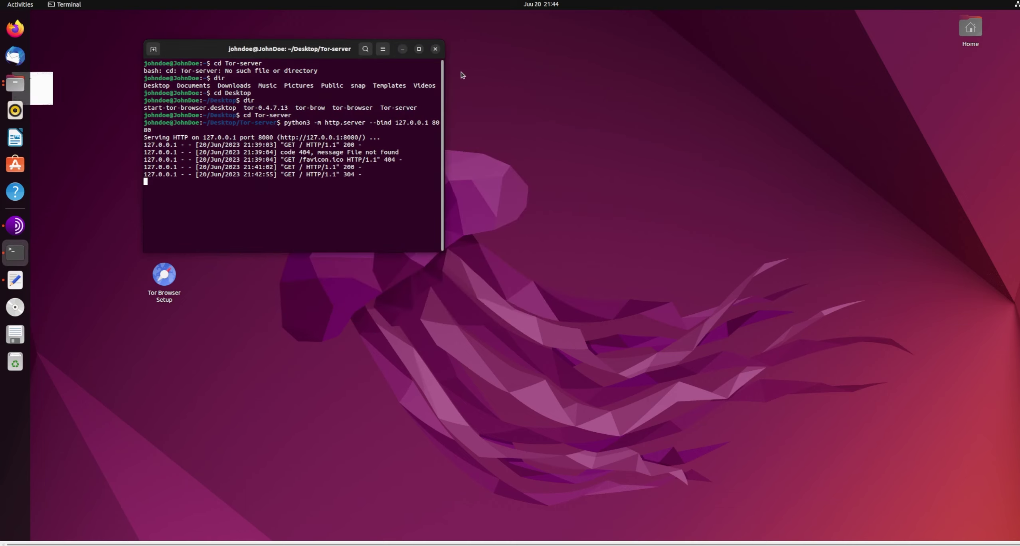
left_click(402, 48)
left_click(15, 29)
left_click(220, 38)
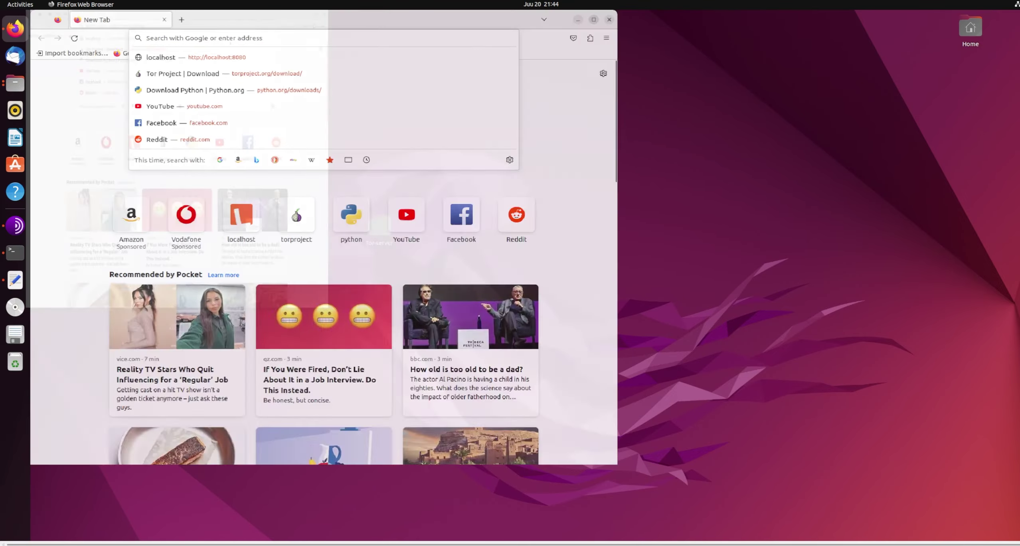
type("tor br")
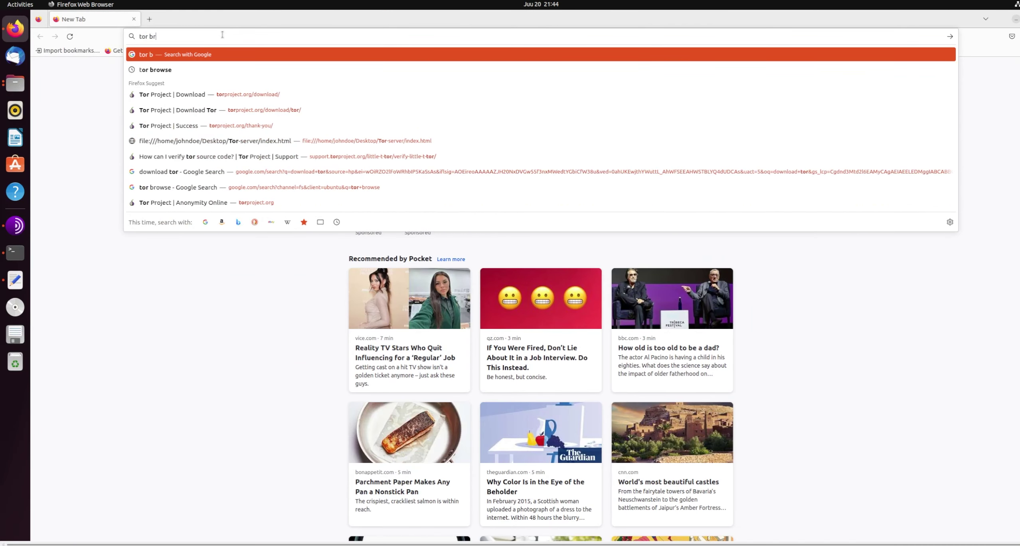
key("Down")
key("Down")
key("Down")
left_click(351, 85)
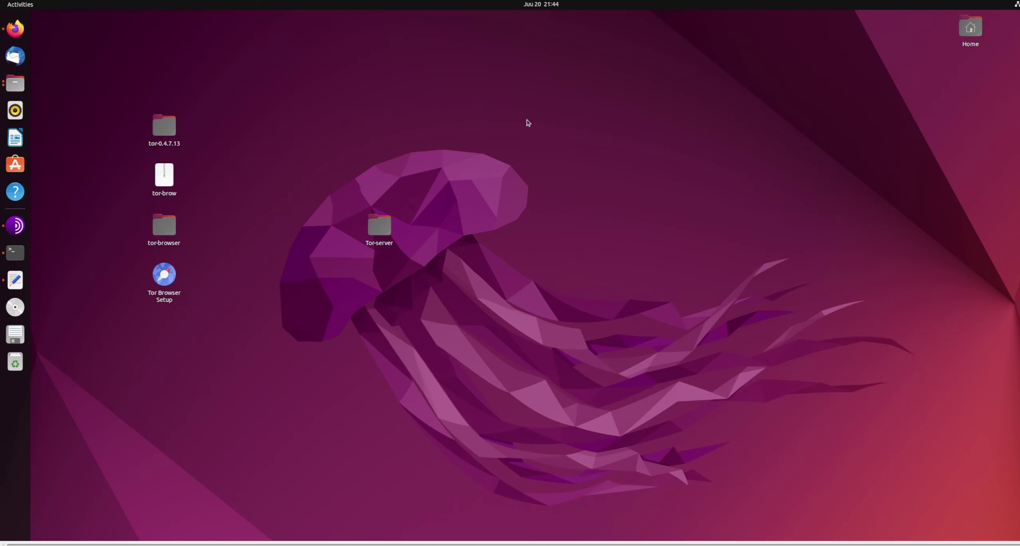
Step: Start downloading tor-browser-linux64-12.0.7_ALL.tar.xz from the torproject.org download page, then minimize Firefox
left_click(15, 28)
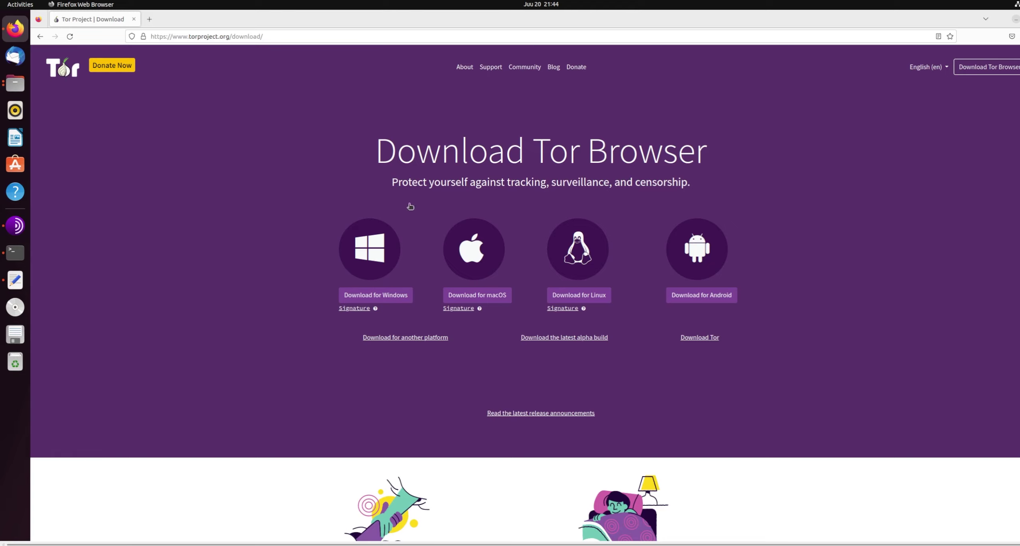
triple_click(638, 151)
left_click(619, 171)
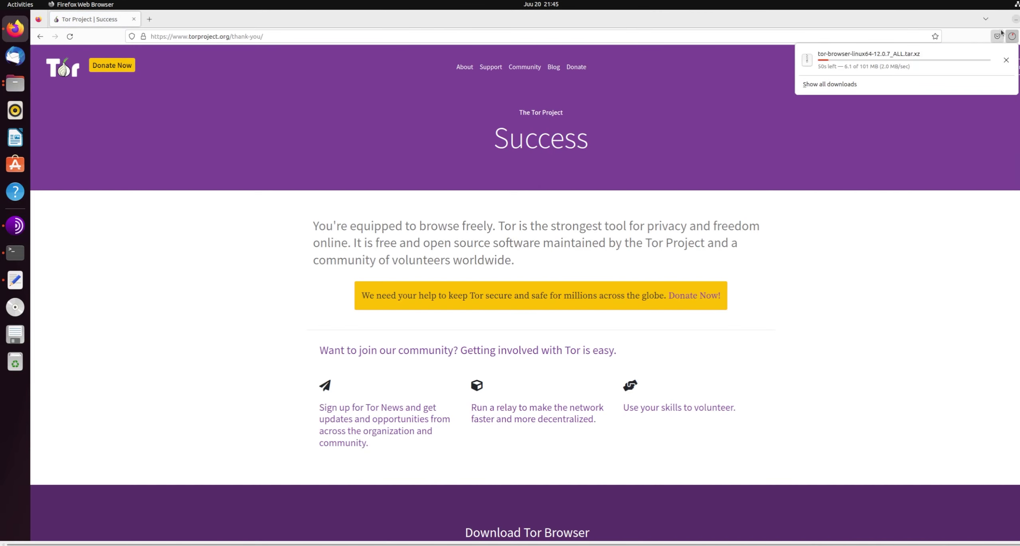
left_click(1016, 19)
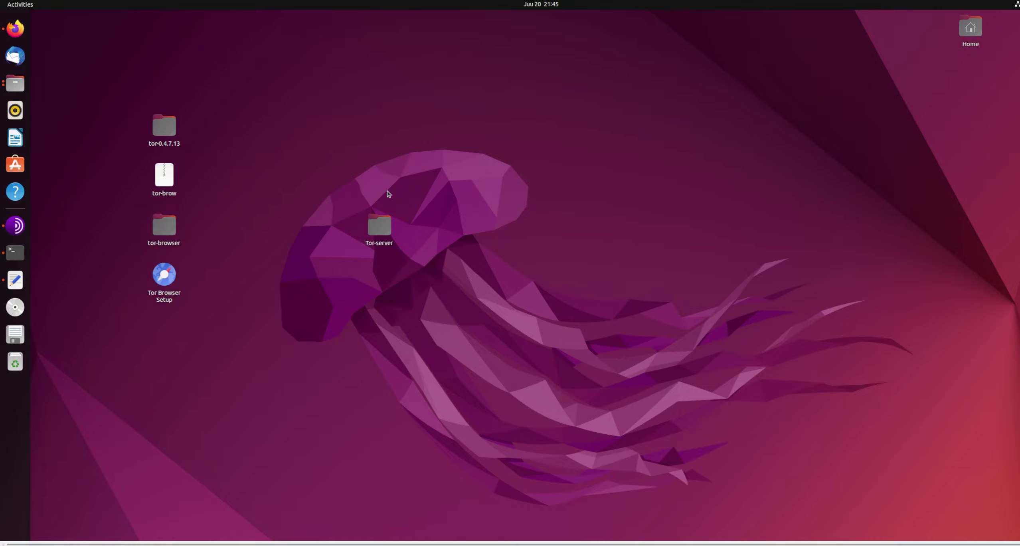
Step: Bring the existing terminal forward and open two more terminal tabs
left_click_drag(83, 33, 302, 353)
left_click(308, 297)
key("alt+Tab")
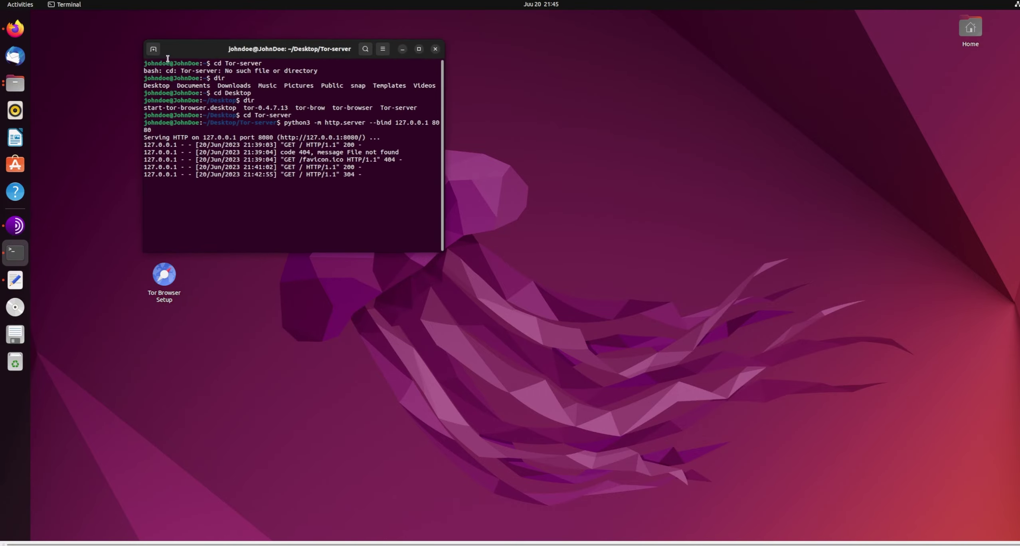
left_click(154, 49)
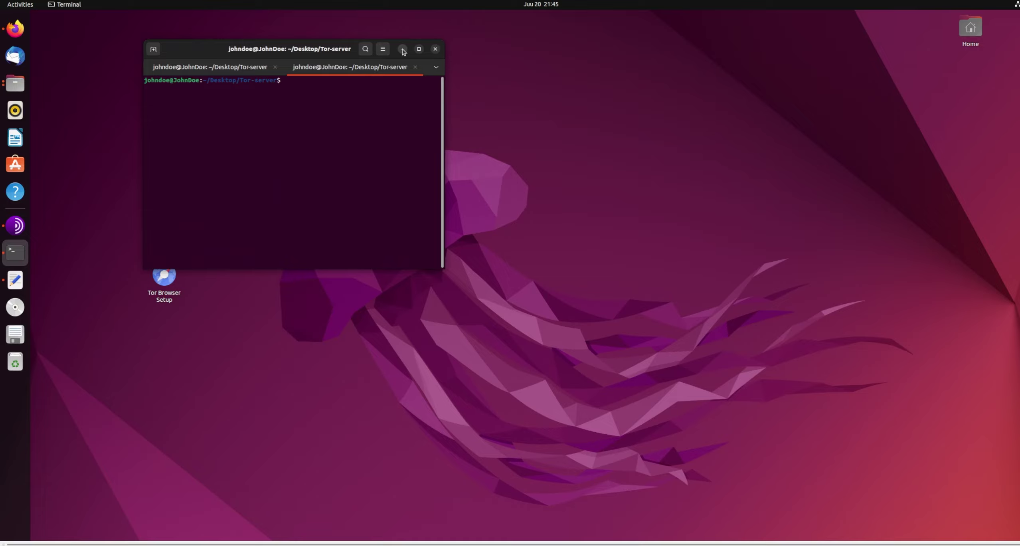
left_click(154, 49)
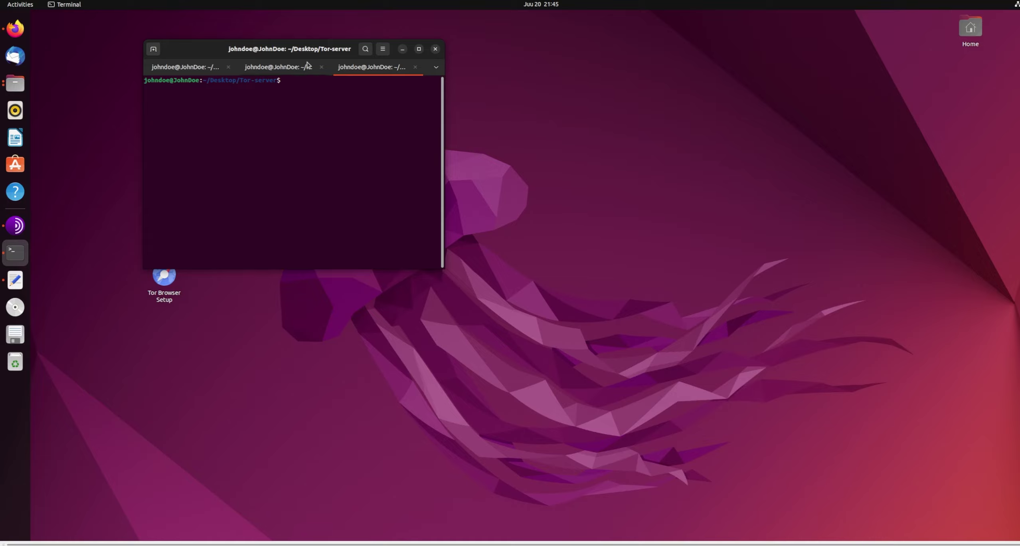
Step: Go up to the home folder with cd .. twice and run sudo apt install tor, entering the admin password
type("cd ..")
key("Return")
type("cd ..")
key("Return")
type("sudo apt install ")
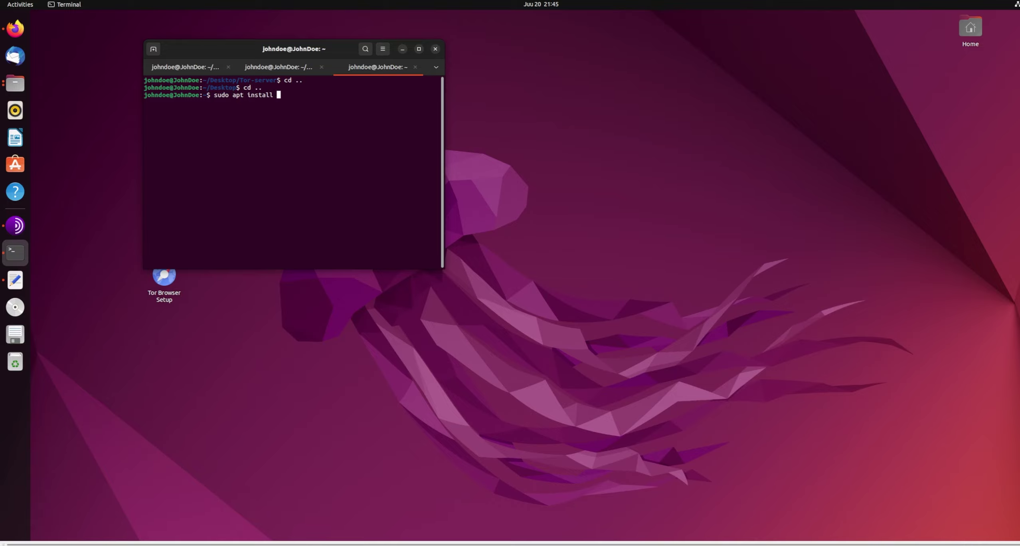
type("tor")
key("Return")
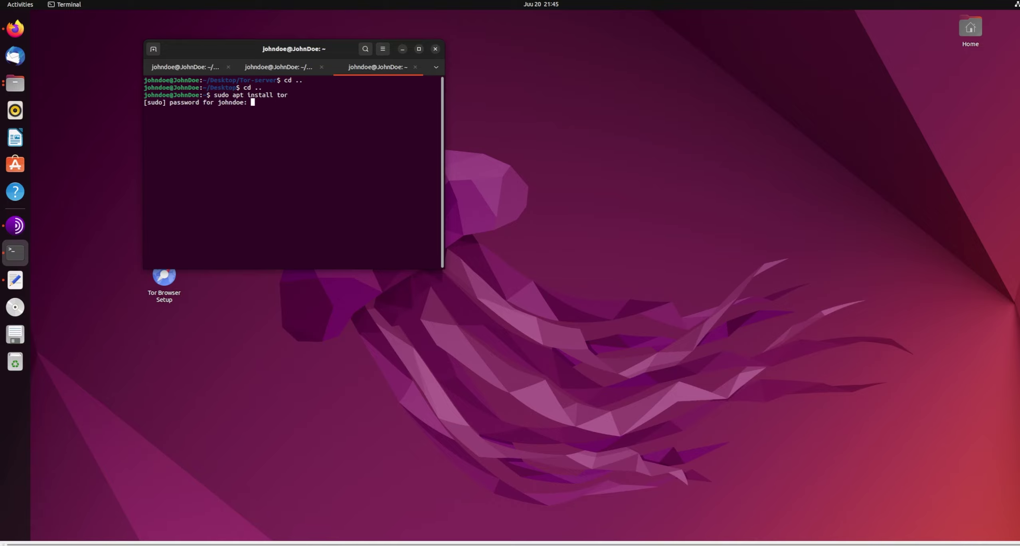
key("Return")
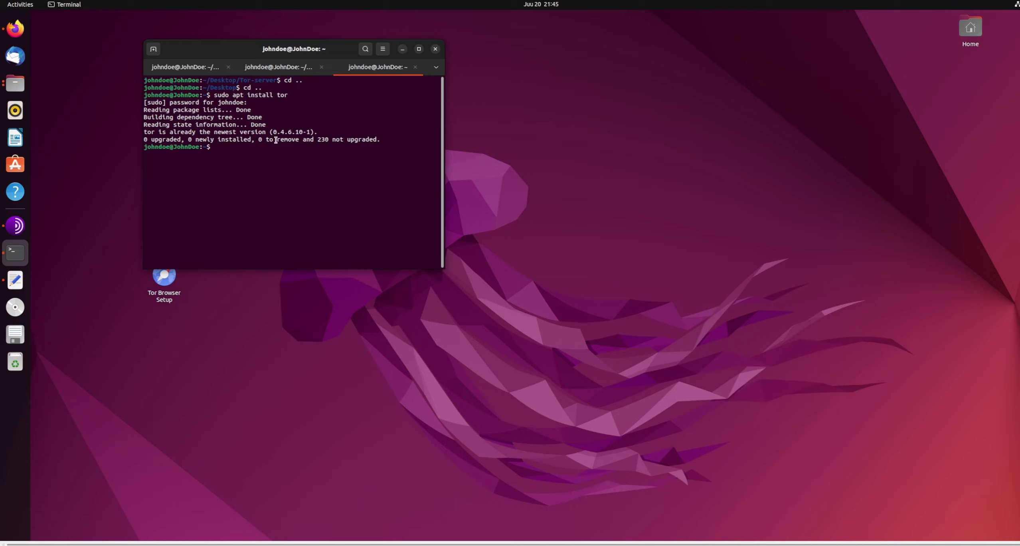
Step: Confirm tor 0.4.6.10-1 is already the newest version, then close the tab and minimize Terminal
left_click_drag(288, 148, 184, 91)
left_click(256, 112)
left_click(416, 70)
left_click(402, 49)
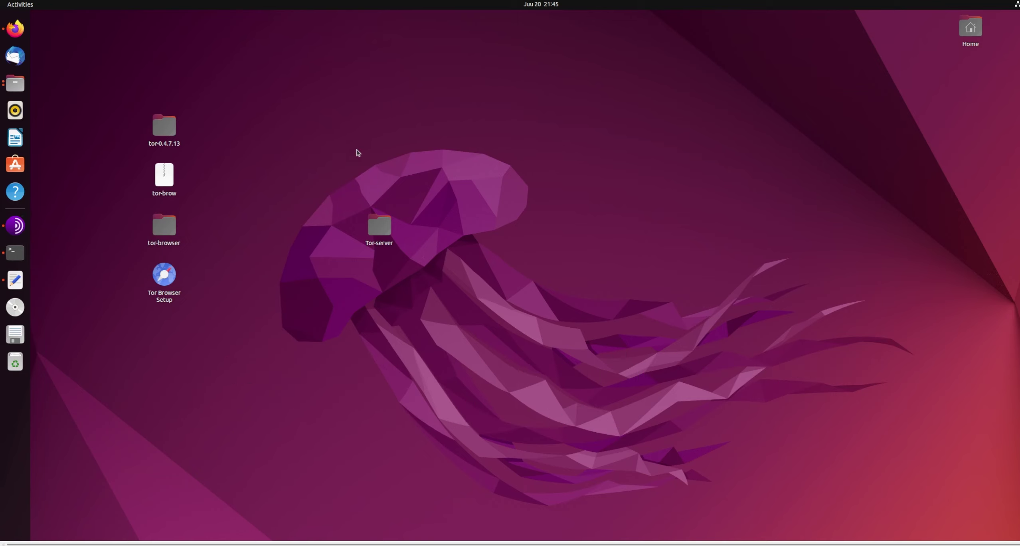
Step: Launch Tor Browser from the app search by typing tor
key("super")
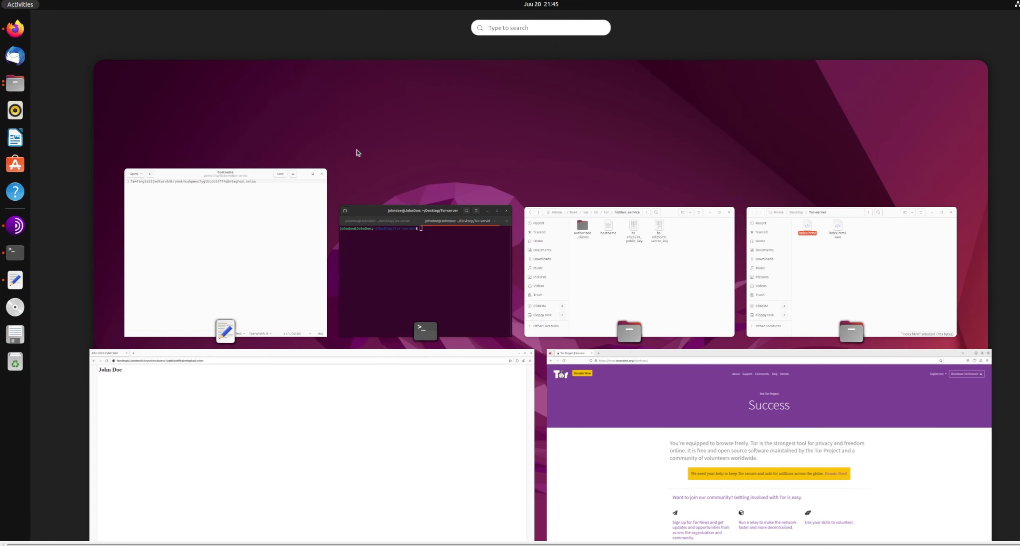
type("tor")
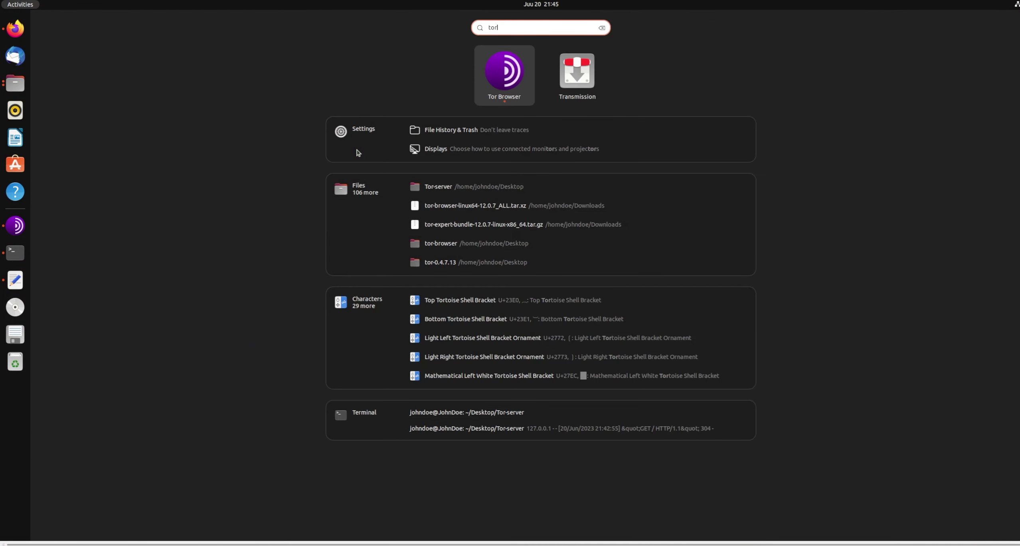
key("Return")
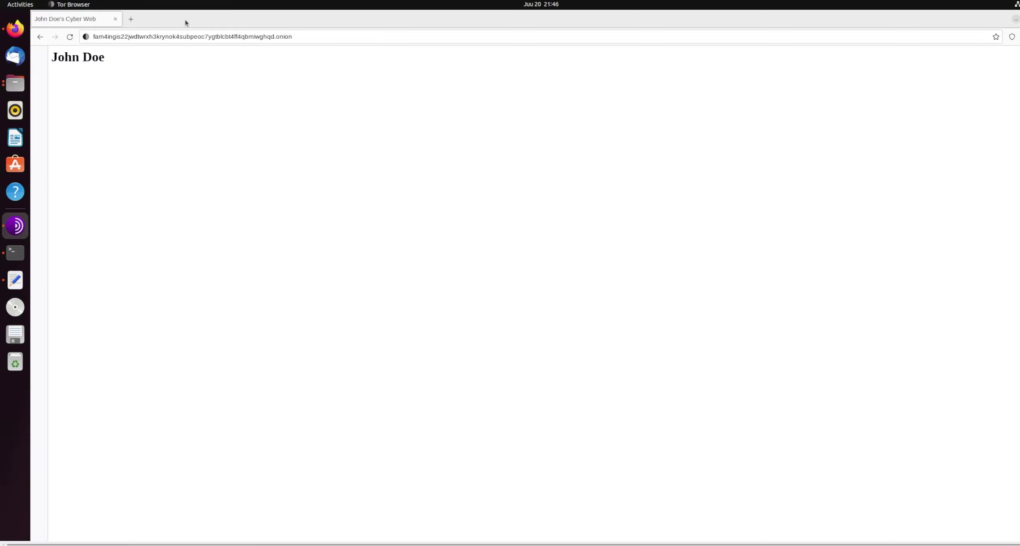
Step: Unmaximize Tor Browser into a floating window, open and close a new tab, then minimize it
left_click_drag(188, 23, 396, 60)
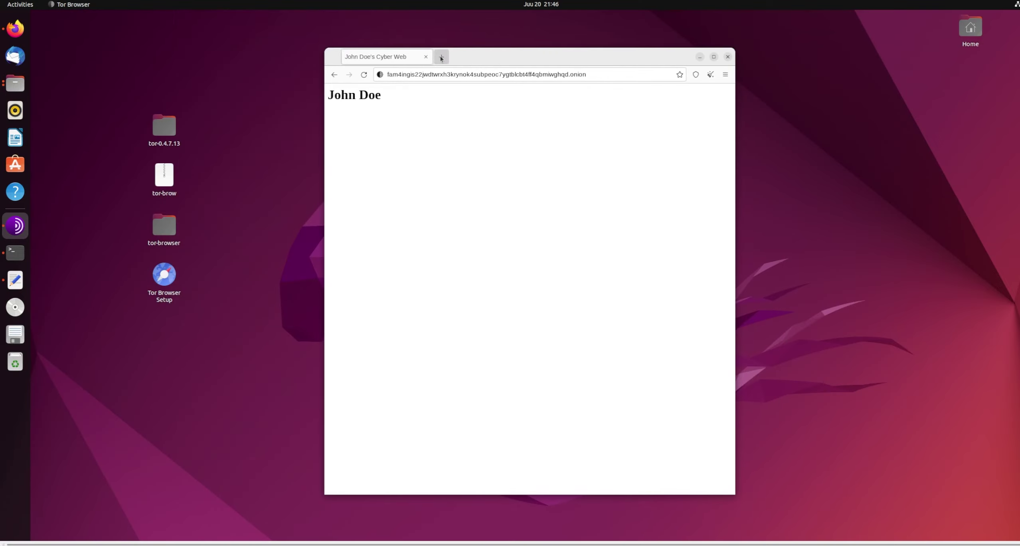
left_click(441, 57)
key("ctrl+Page_Up")
key("ctrl+Page_Down")
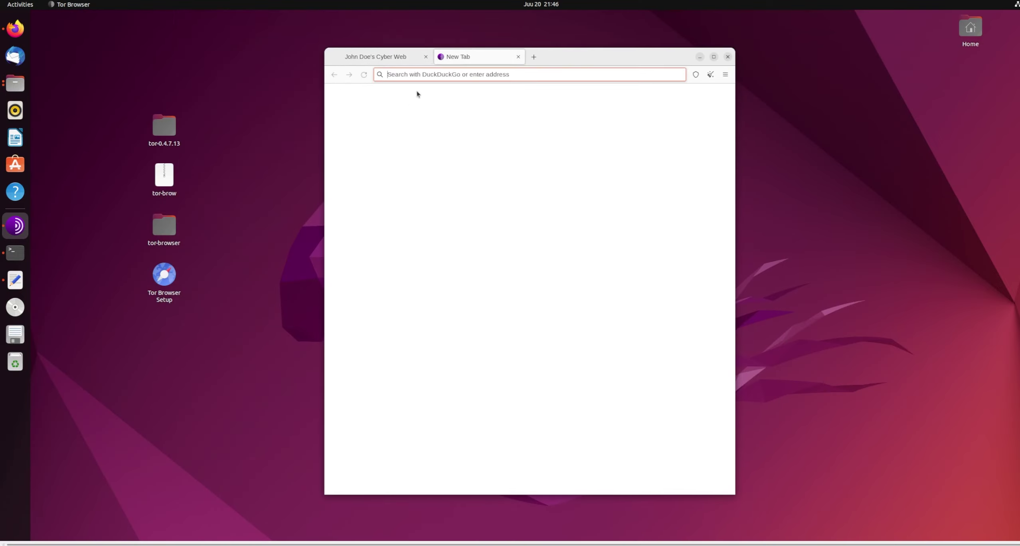
left_click(518, 57)
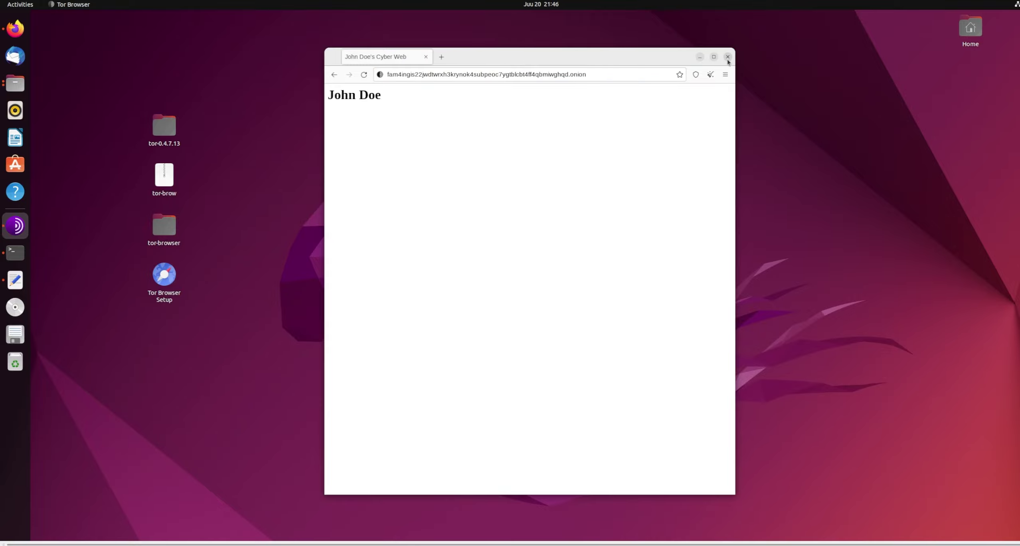
left_click(699, 57)
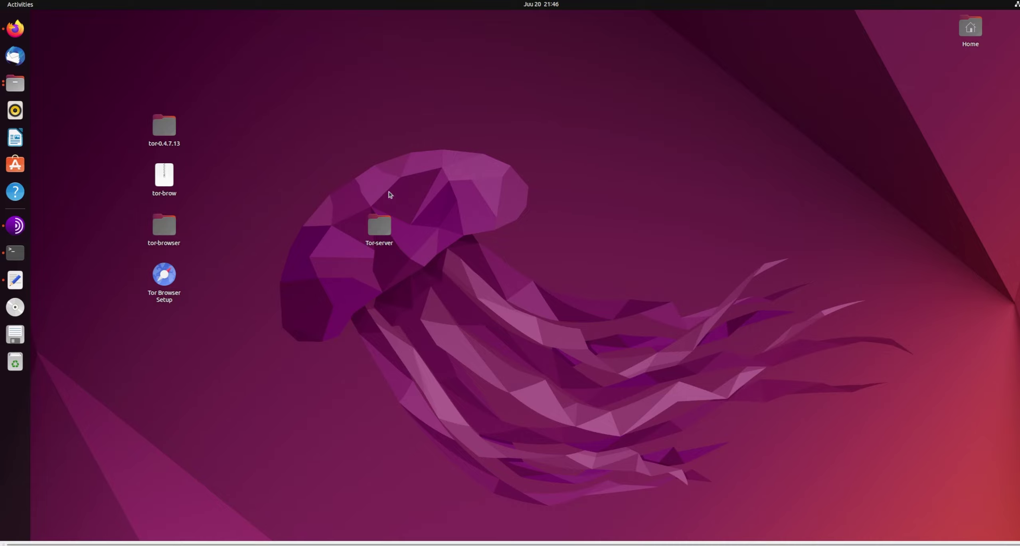
Step: Open the Tor-server folder from the desktop and move its Files window to the right side
double_click(379, 226)
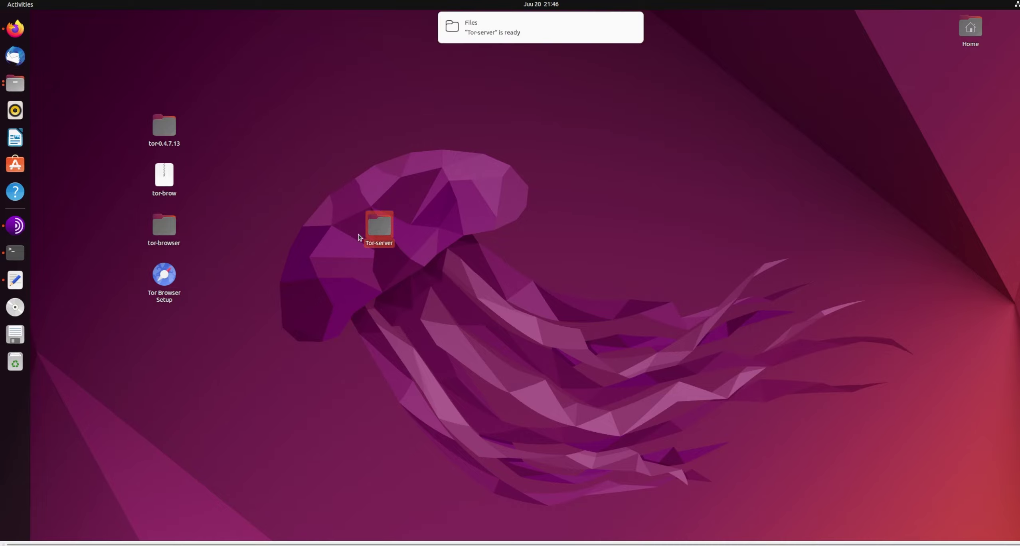
left_click_drag(312, 183, 455, 289)
left_click(375, 235)
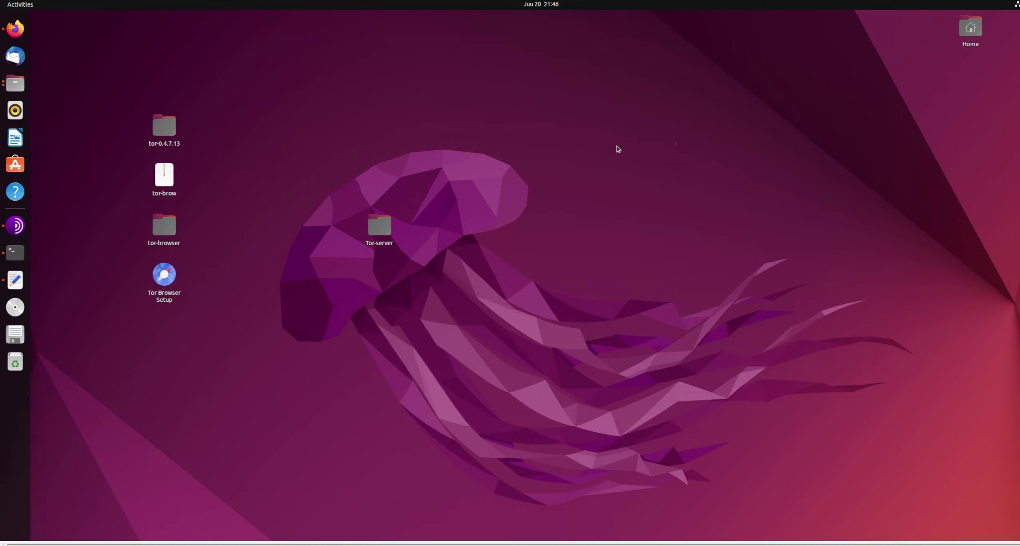
left_click(23, 92)
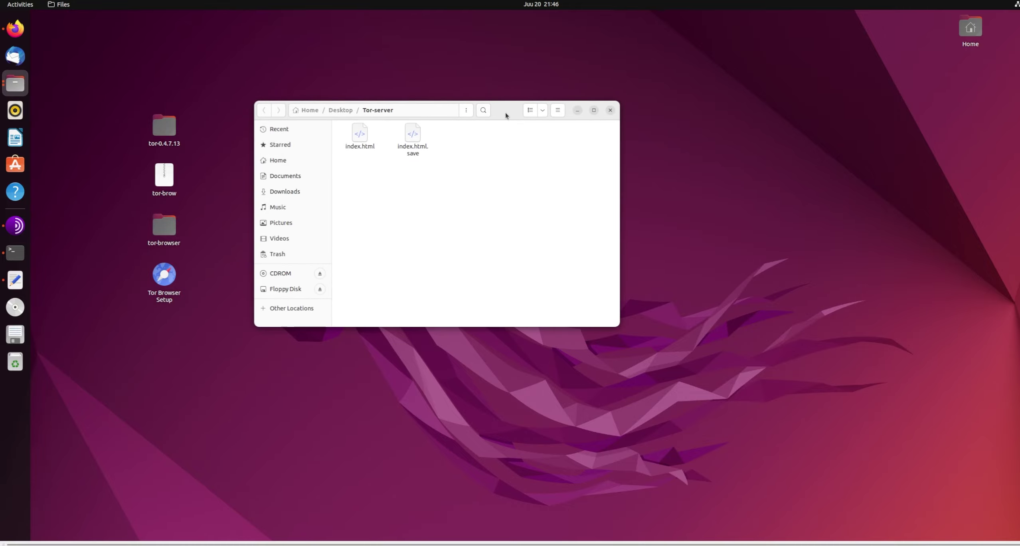
left_click_drag(505, 113, 724, 157)
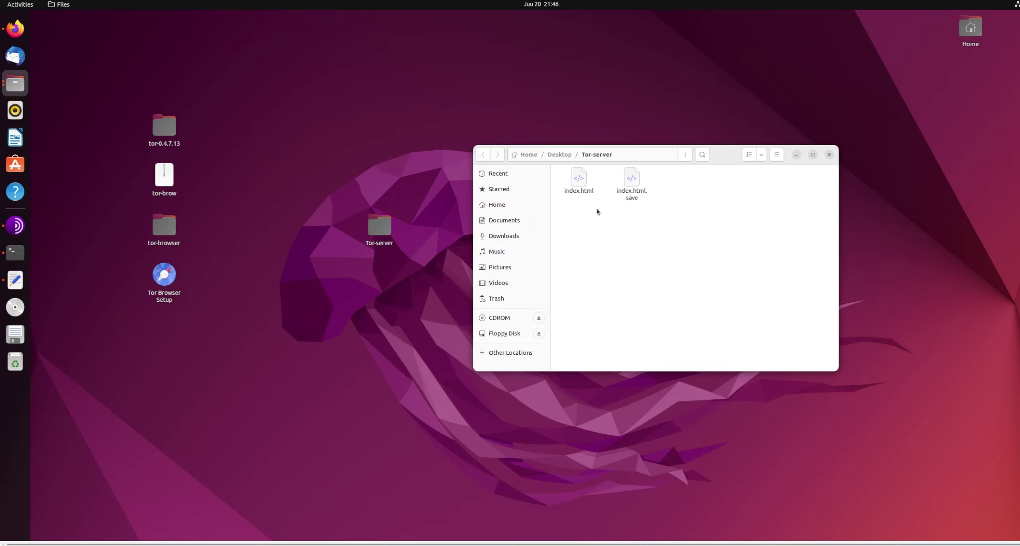
right_click(622, 263)
left_click(602, 254)
Step: Create empty files test and test.html in Tor-server with touch commands
left_click(16, 252)
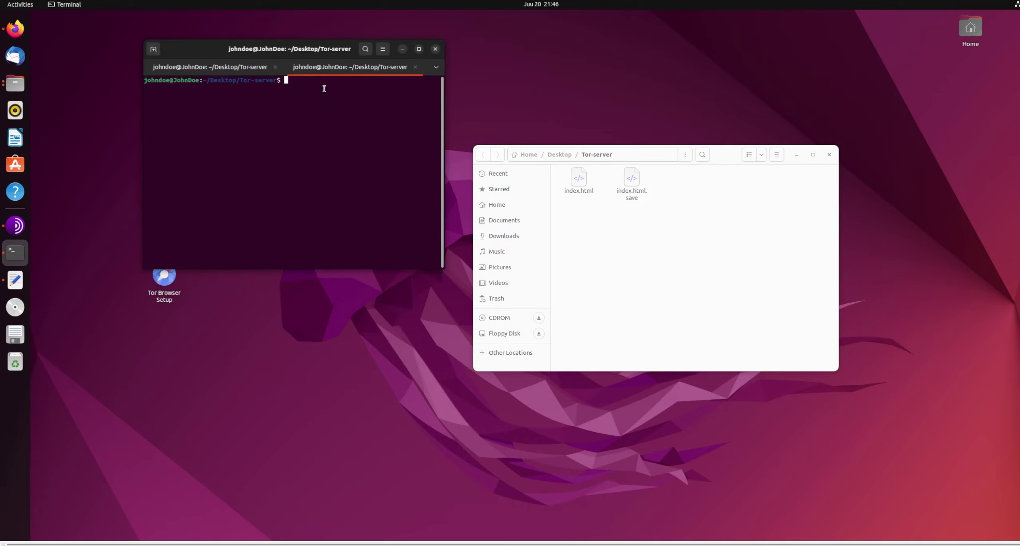
type("touch test")
key("Return")
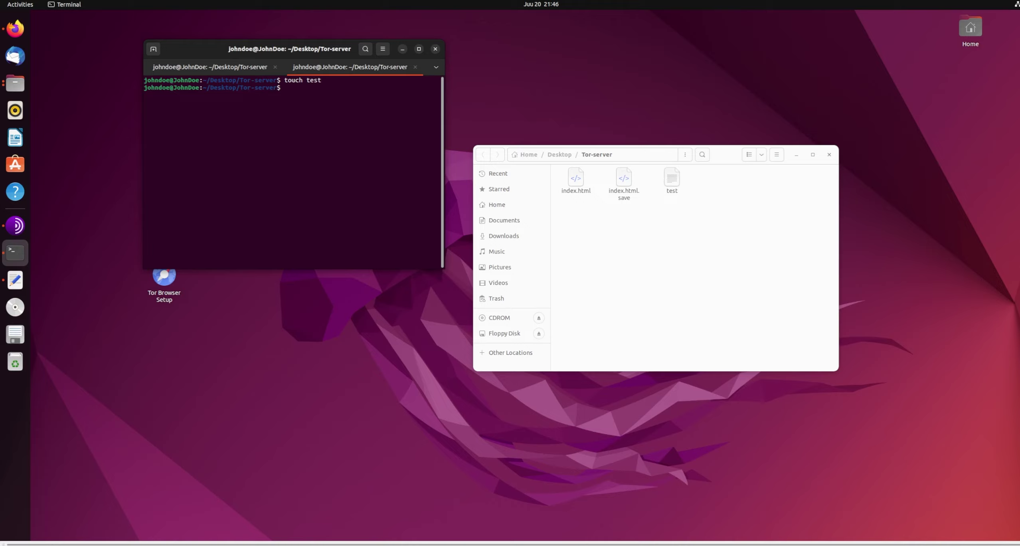
key("Up")
type(".ht")
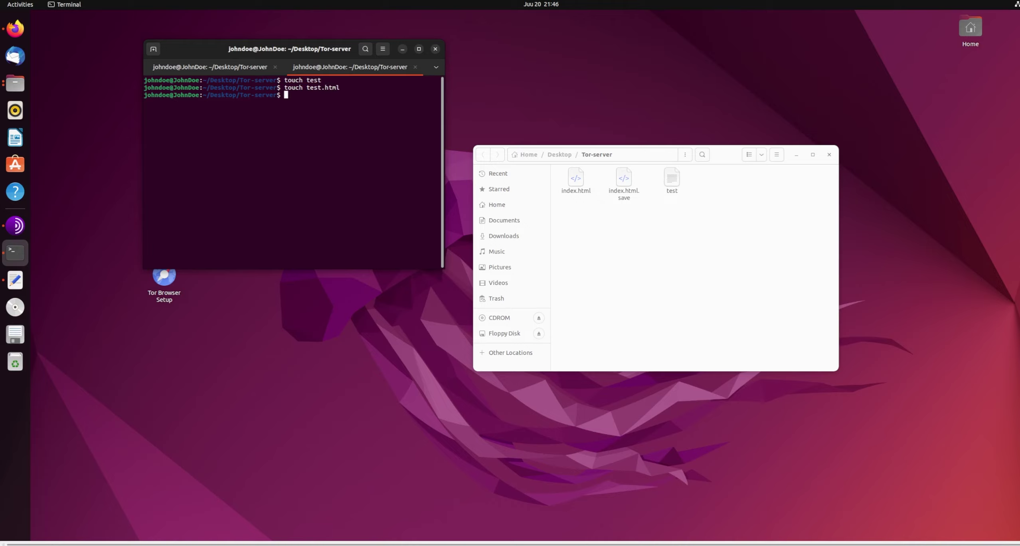
mouse_move(306, 87)
left_mouse_down()
mouse_move(439, 88)
mouse_move(309, 88)
left_mouse_up()
left_click(345, 87)
Step: Delete the stray test file in Files, leaving test.html selected
left_click(665, 189)
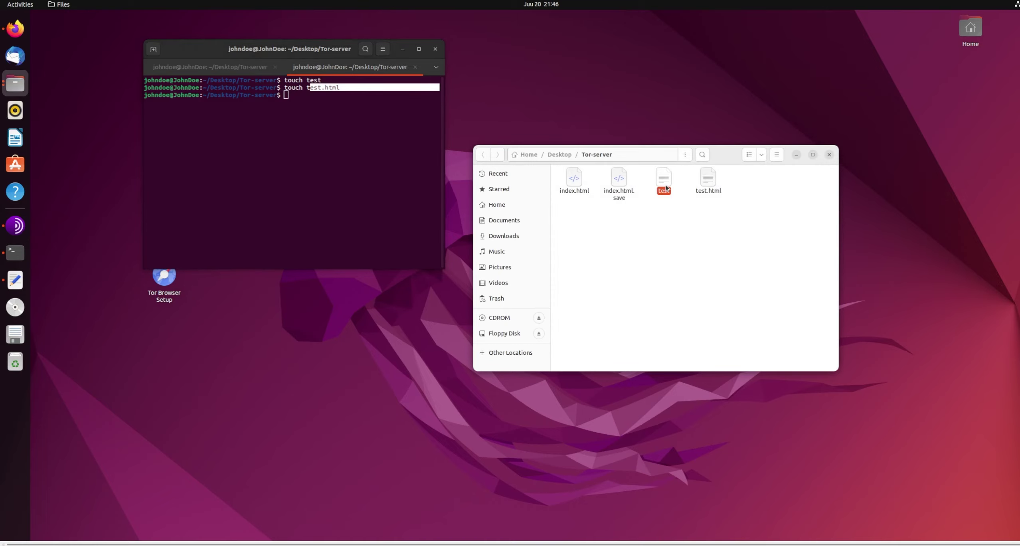
key("Delete")
left_click(674, 196)
left_click(669, 217)
left_click(737, 175)
left_click(678, 190)
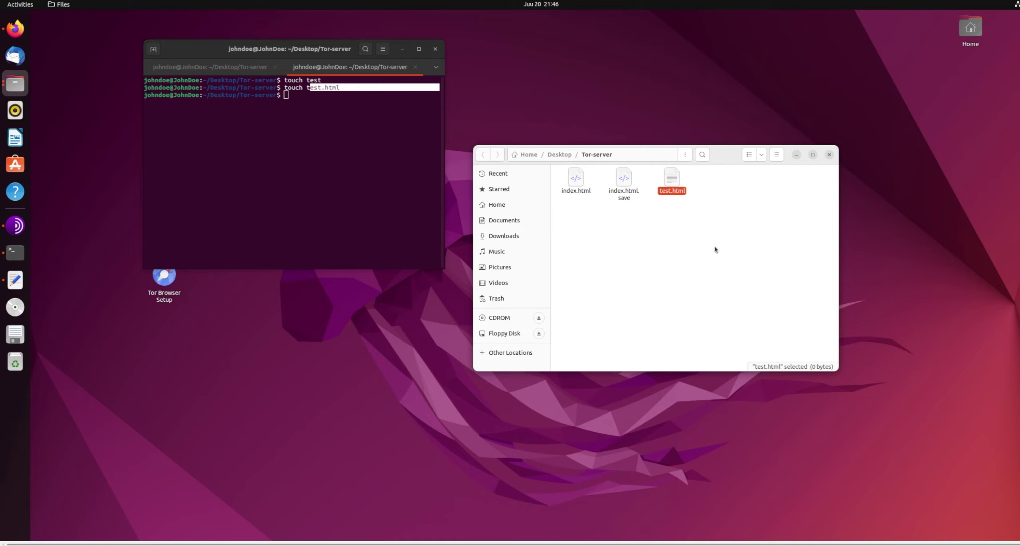
Step: Open test.html in nano and add <head> and </head> lines
left_click(334, 137)
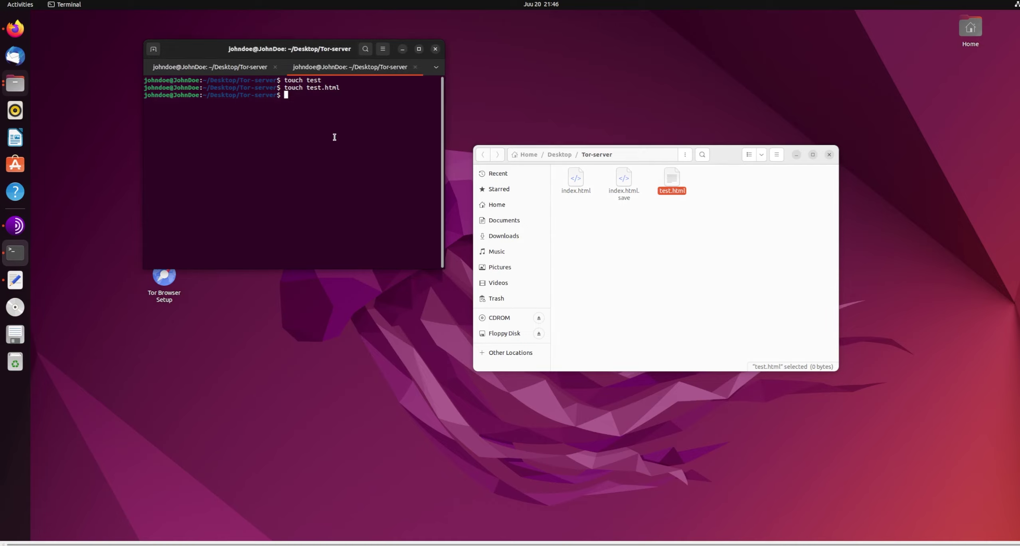
type("nano")
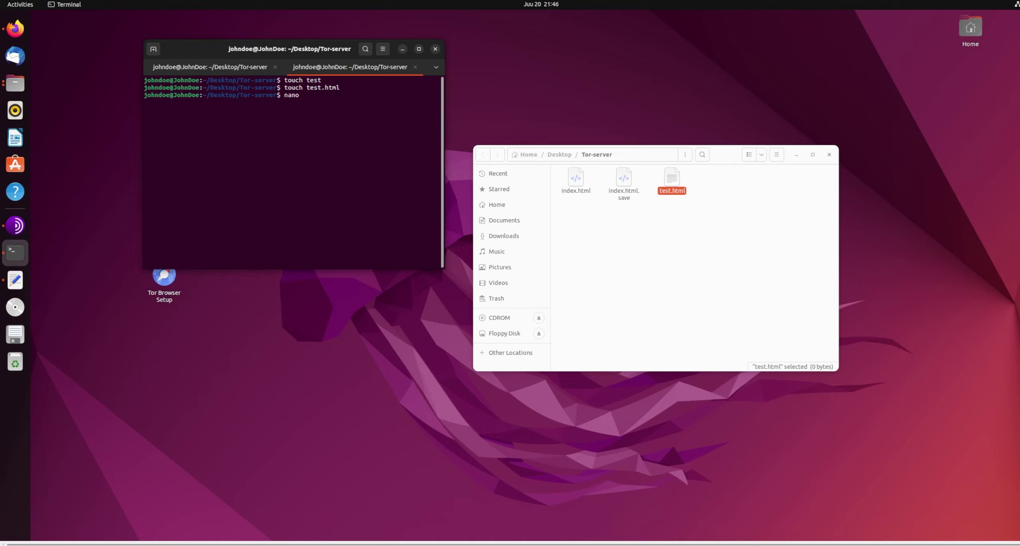
type(" test.html")
key("Return")
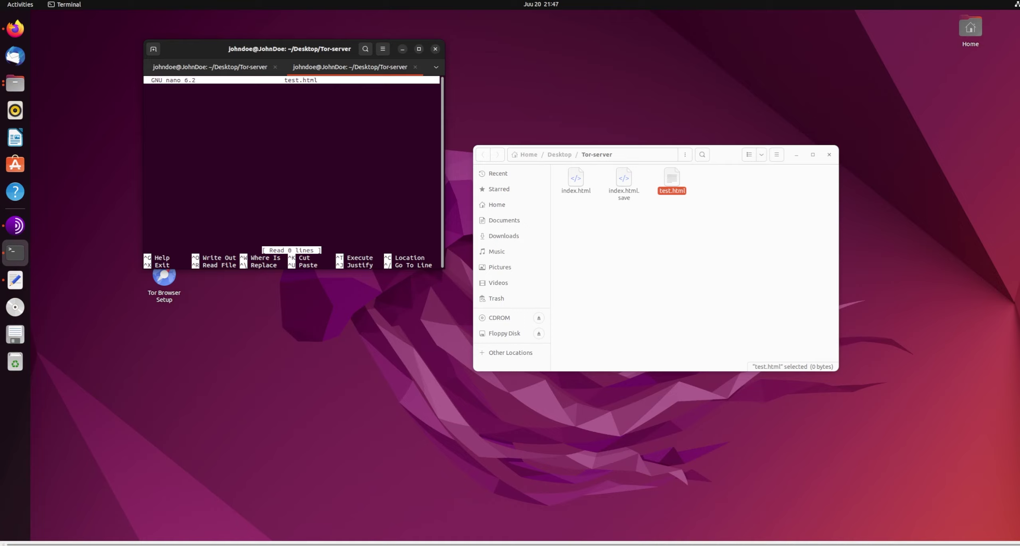
key("Return")
type("<head>")
key("Return")
key("Return")
type("</head>")
Step: Insert <title>Our Web</title> inside the head, save test.html and close the editor tab
key("Up")
type("<title> M<")
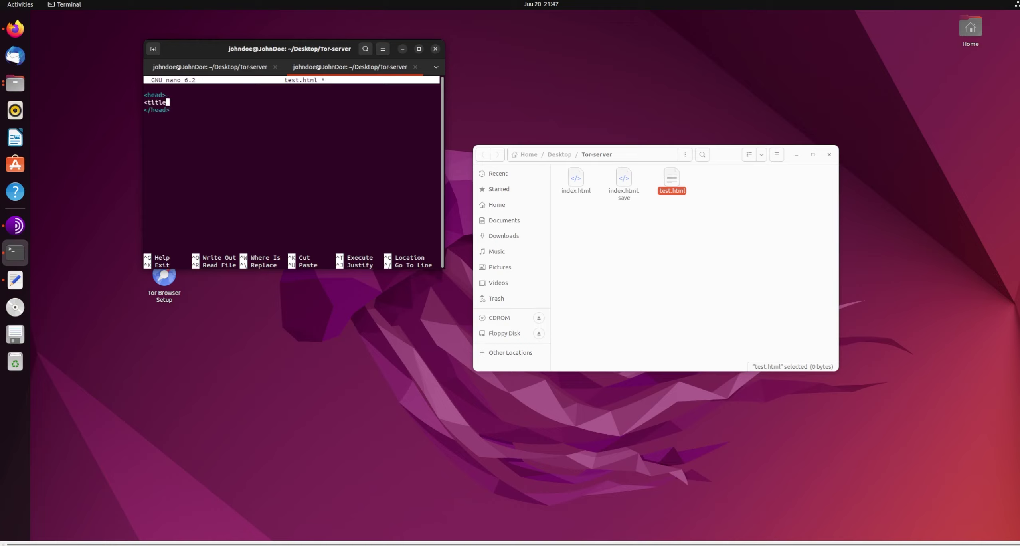
key("BackSpace")
key("BackSpace")
type("</title>")
key("Left")
key("Left")
key("Left")
key("Left")
key("Left")
key("Left")
key("Left")
key("Left")
key("Left")
type("Our Web")
key("ctrl+s")
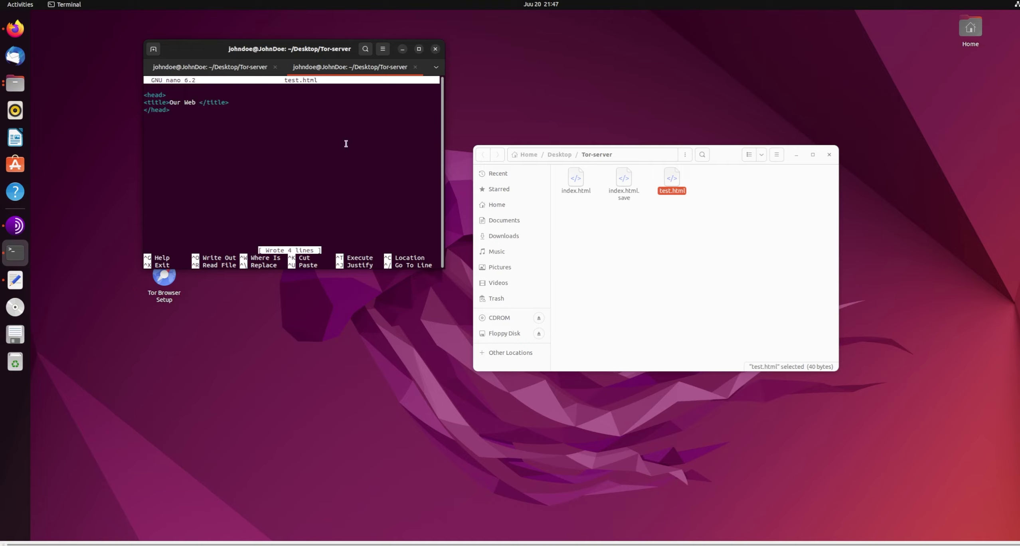
left_click(416, 67)
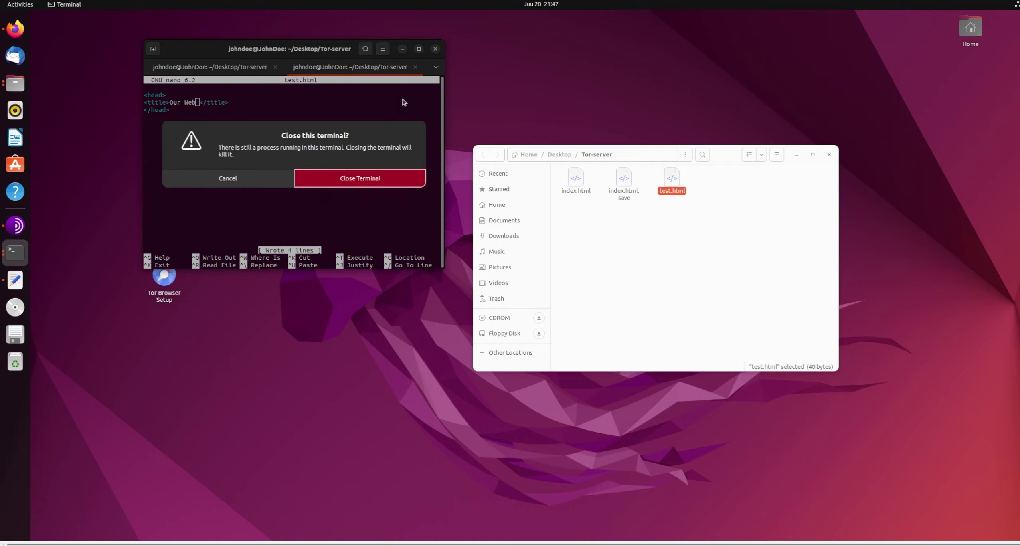
left_click(339, 181)
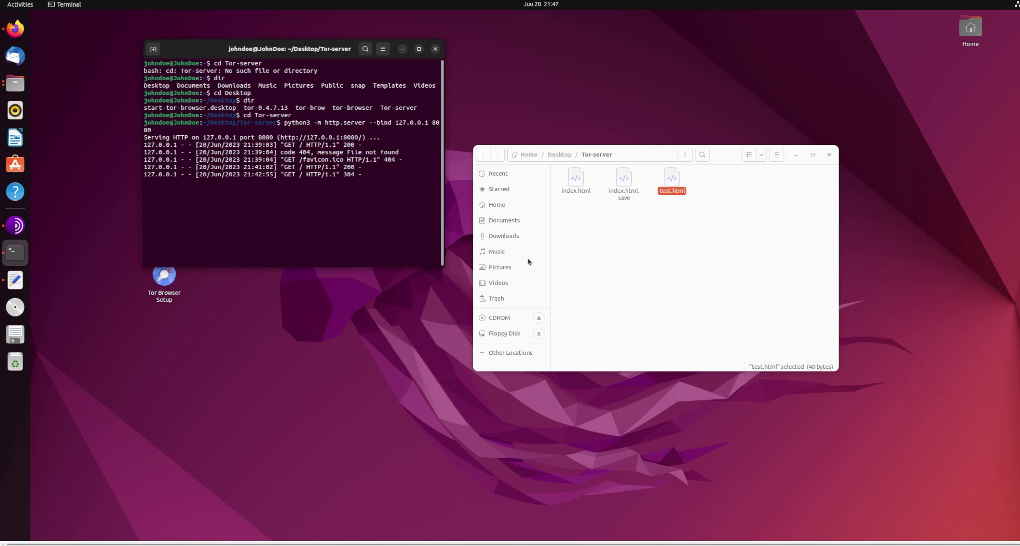
Step: Move the terminal further left, open a second tab and inspect the server's working folder path
left_click(663, 239)
left_click(311, 202)
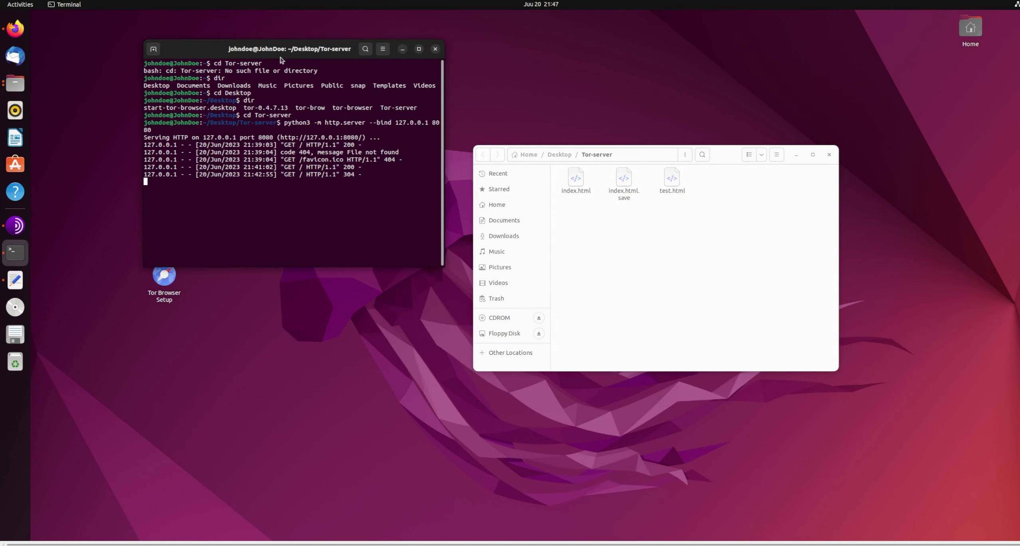
left_click_drag(219, 55, 150, 55)
left_click(85, 48)
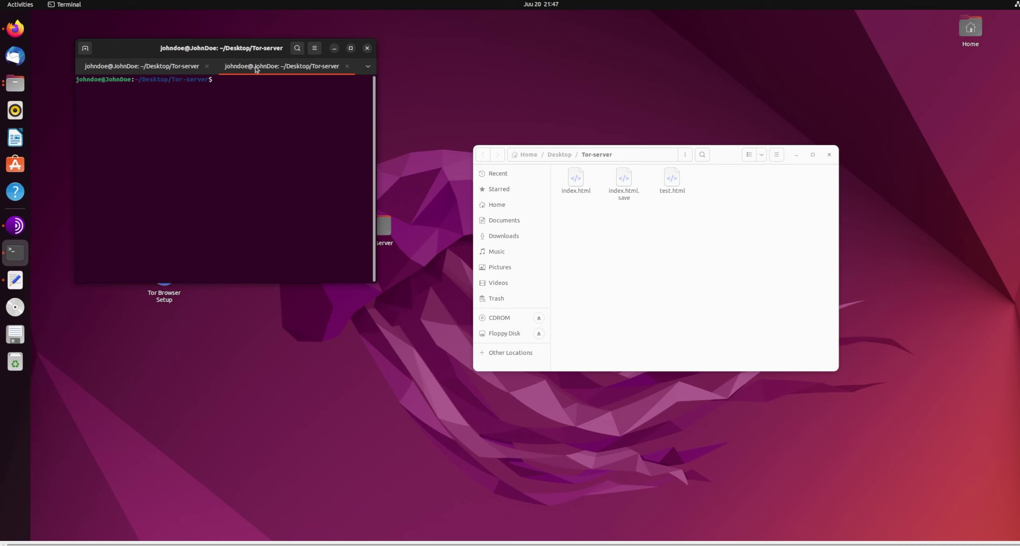
left_click(167, 67)
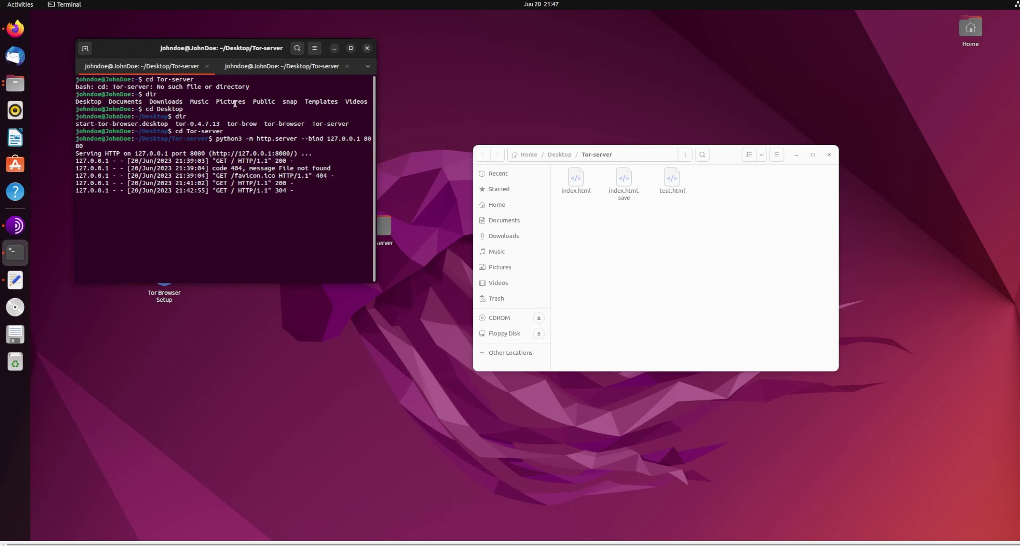
left_click_drag(134, 139, 212, 139)
left_click(264, 158)
Step: In a third tab, go up to the home folder, list it with dir and ls, and enter Desktop
left_click(85, 49)
type("cd ..")
key("Return")
type("cd ..")
key("Return")
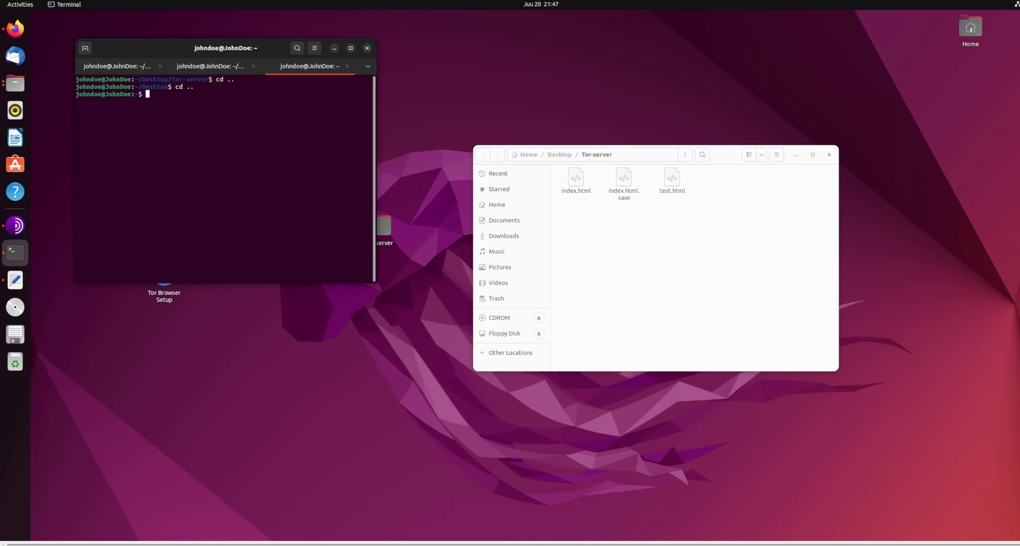
type("dir")
key("Return")
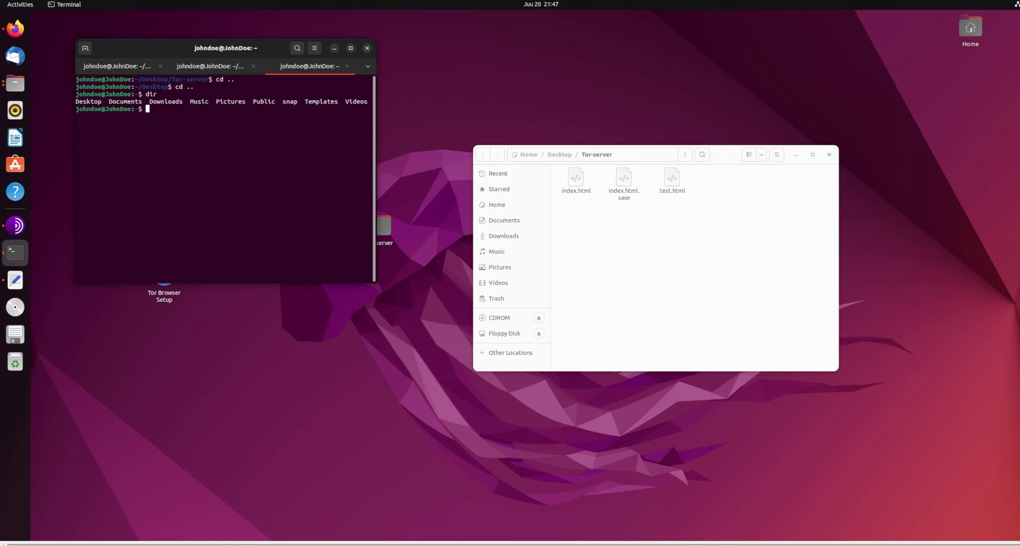
type("ls")
key("Return")
type("cd Desktop")
key("Tab")
key("Return")
Step: List the Desktop contents, change into Tor-server and list its files
type("cd")
key("BackSpace")
key("BackSpace")
key("BackSpace")
type("dir")
key("Return")
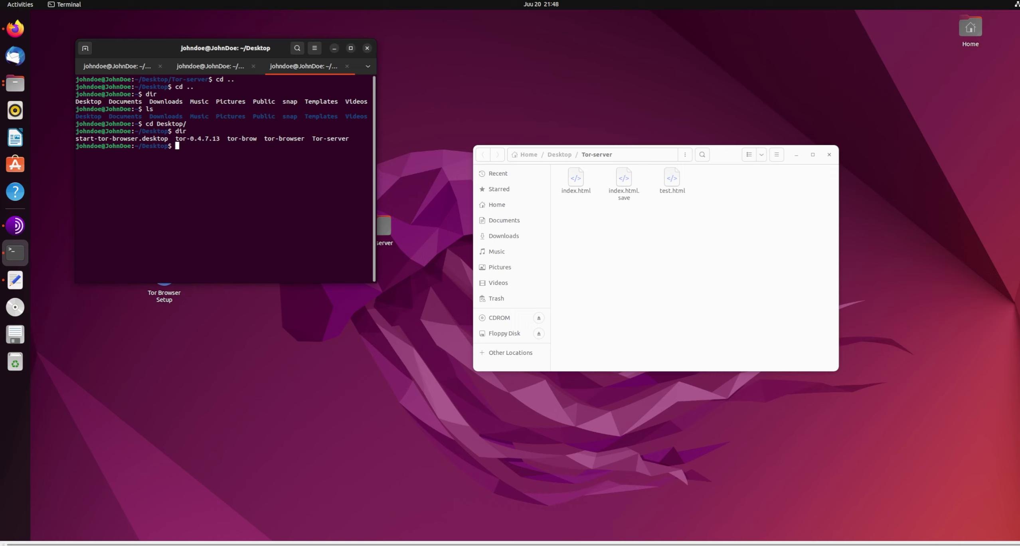
type("cd Tor-server")
key("Return")
type("dir")
key("Return")
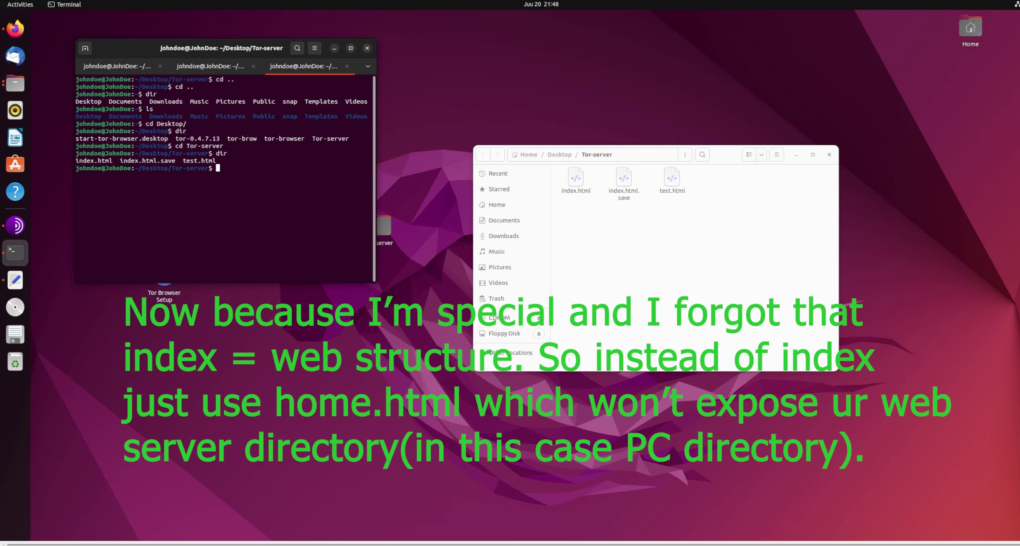
Step: Open test.html in nano, close that tab, and return to the web server tab
type("nano test.html")
key("Return")
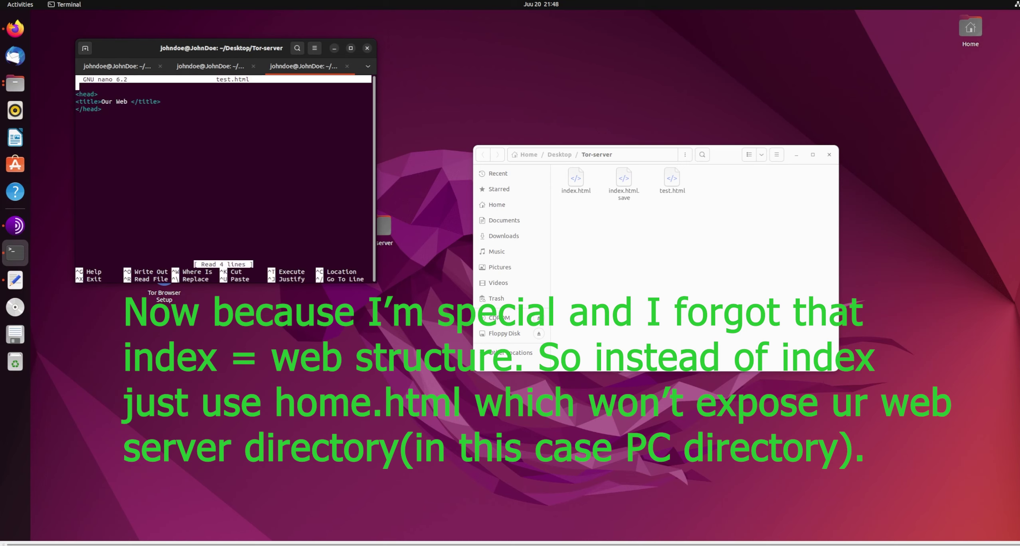
left_click(346, 66)
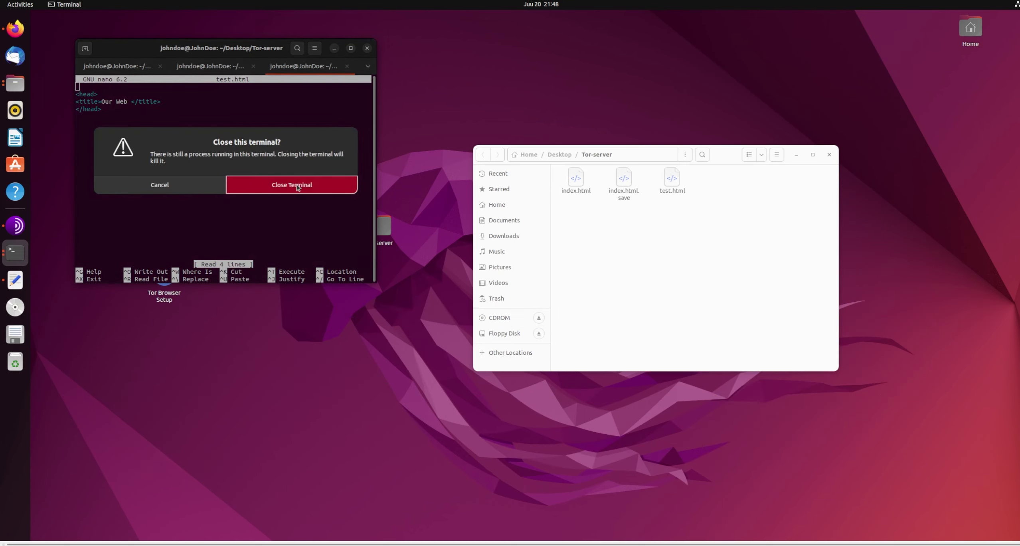
key("Return")
left_click(175, 68)
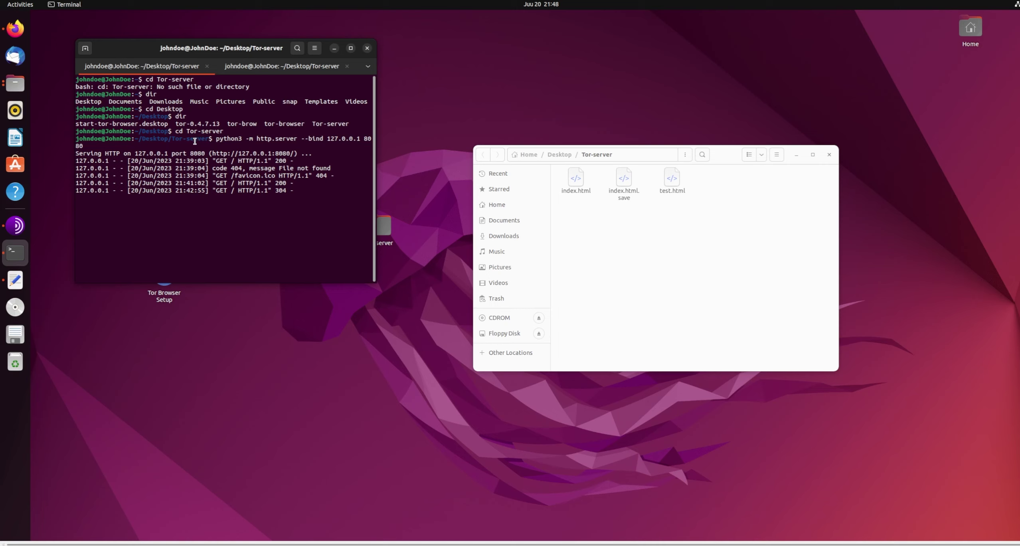
Step: Maximize the terminal and highlight python3 and the 127.0.0.1 bind address in the http.server 8080 command
left_click_drag(216, 139, 298, 140)
left_click(306, 138)
left_click_drag(312, 139, 334, 139)
key("super+Up")
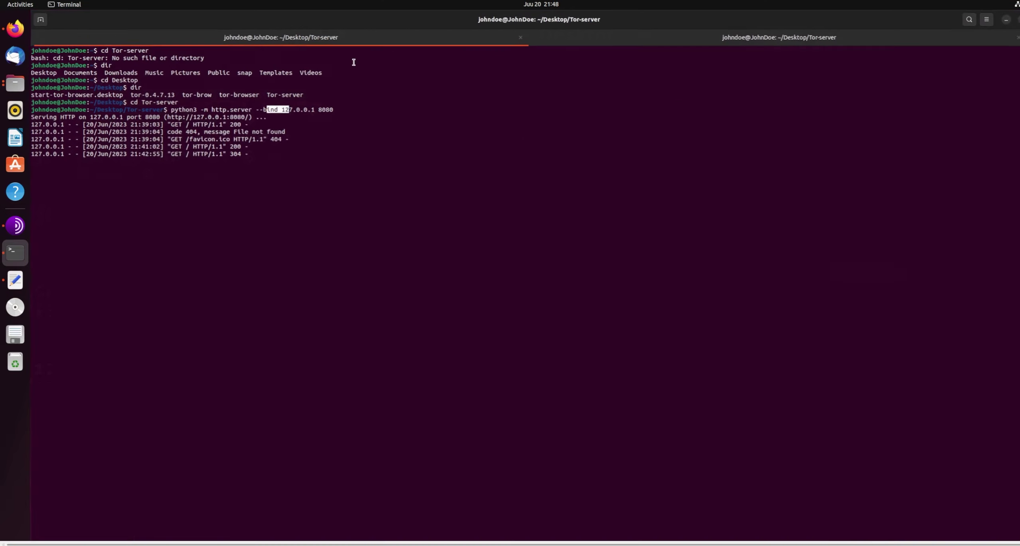
left_click_drag(278, 110, 338, 110)
left_click(340, 113)
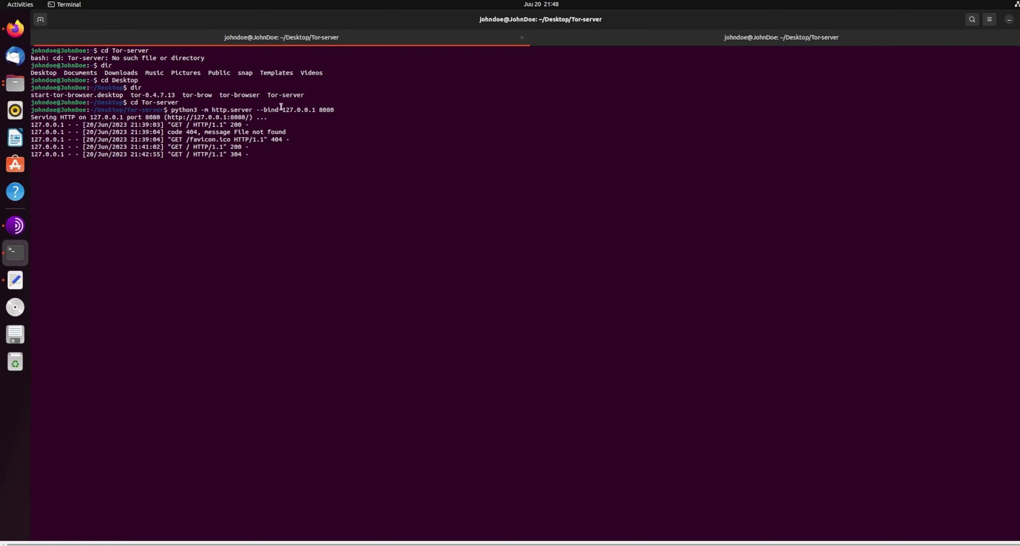
left_click_drag(281, 108, 315, 109)
left_click(334, 136)
Step: Hide the terminal and open the Tor-server desktop folder in Files
left_click(1009, 19)
left_click(260, 100)
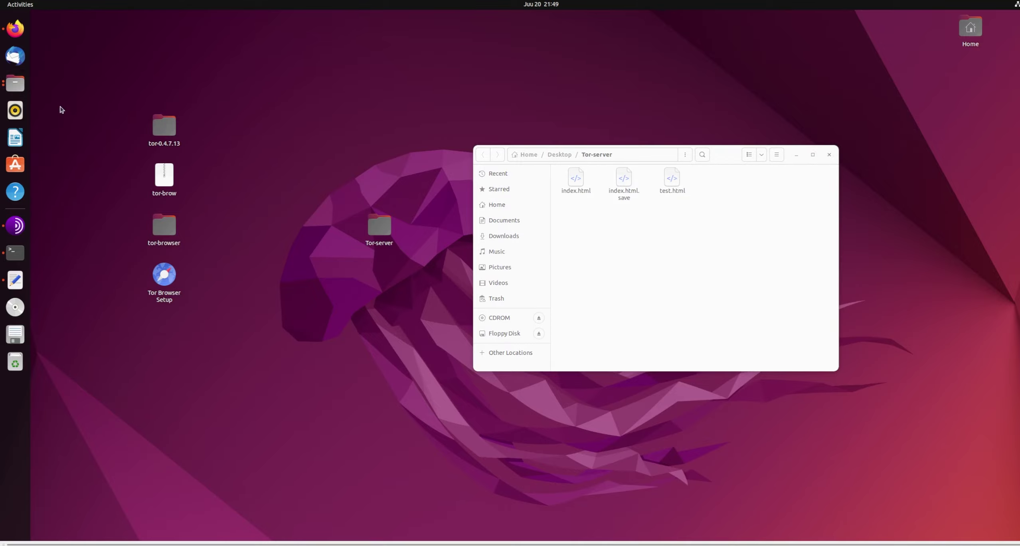
left_click(796, 155)
double_click(379, 226)
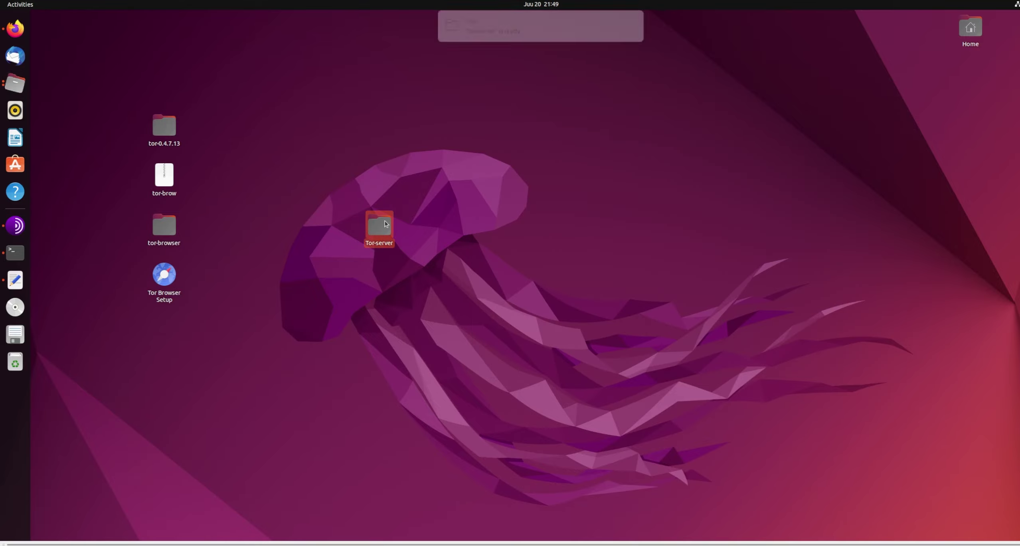
Step: Drag selection boxes on the empty desktop, leaving the Tor-server icon deselected
left_click_drag(628, 77, 577, 379)
left_click_drag(350, 103, 903, 437)
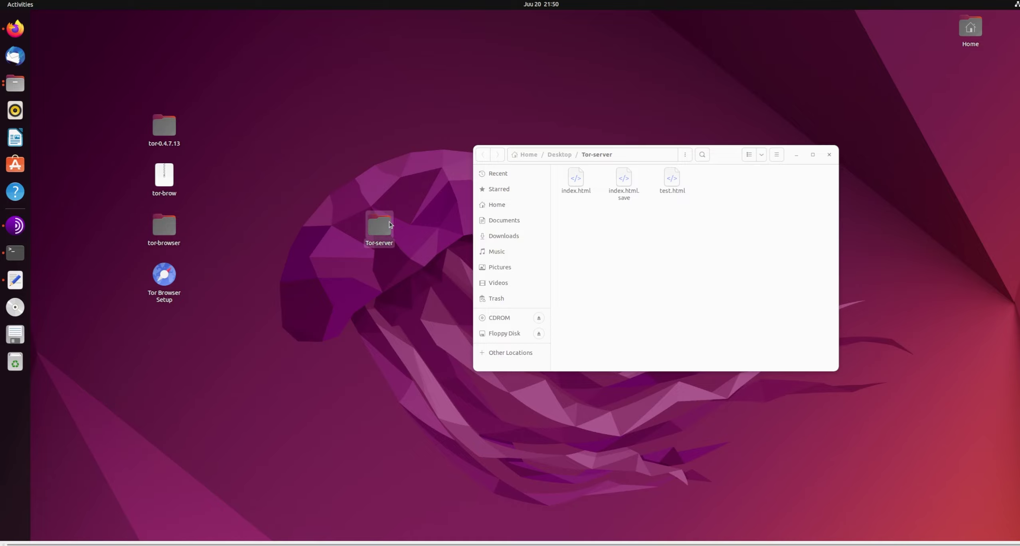
left_click_drag(301, 145, 428, 334)
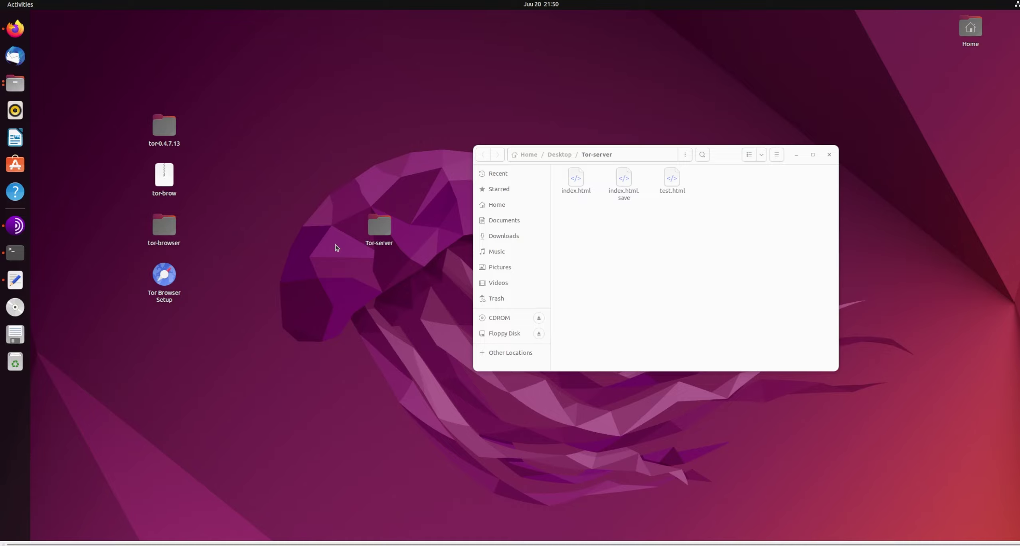
Step: In the terminal, review the Serving HTTP line and the five HTTP request log lines
left_click(15, 253)
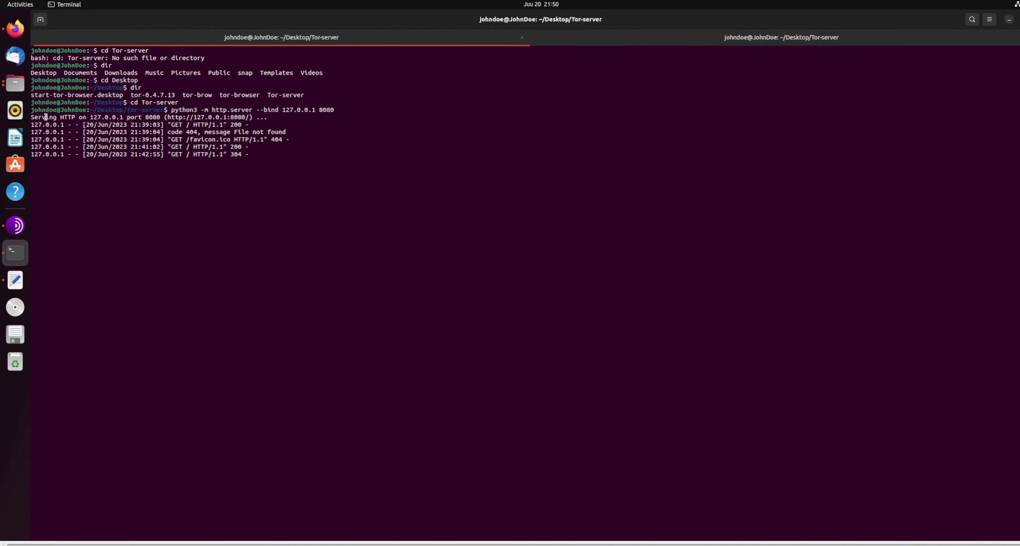
left_click_drag(34, 117, 287, 119)
left_click(289, 119)
left_click_drag(32, 124, 304, 154)
left_click(326, 181)
left_click_drag(266, 158, 56, 124)
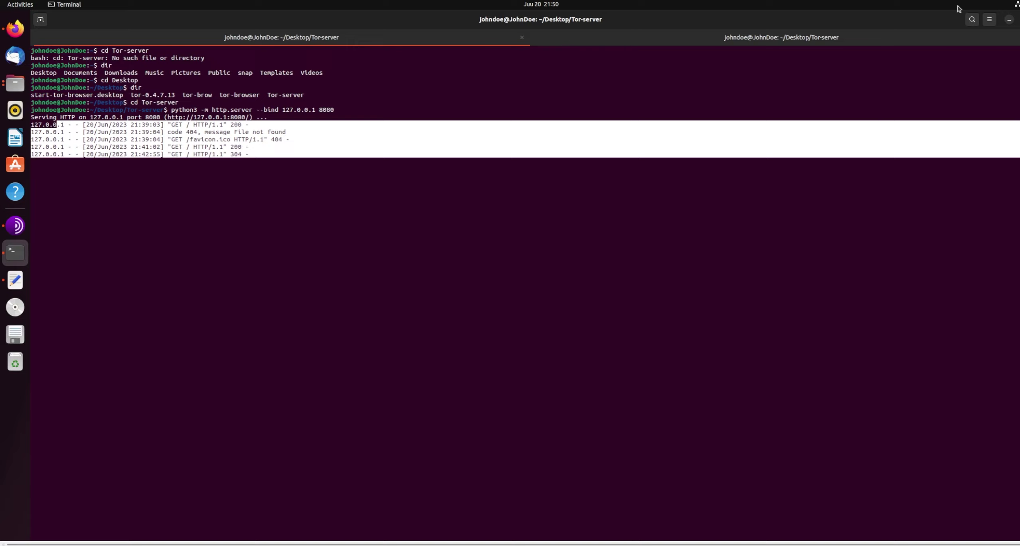
Step: Reload the onion site's John Doe page in Tor Browser with F5
left_click(1009, 20)
left_click(15, 225)
key("F5")
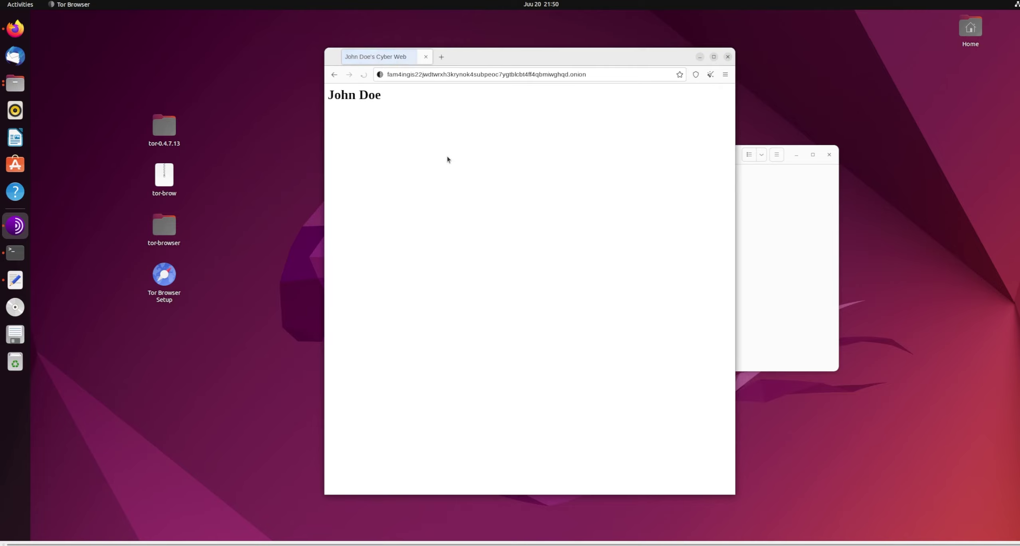
left_click(699, 58)
Step: Back in the terminal, check the newest GET request line in the server log
left_click(15, 252)
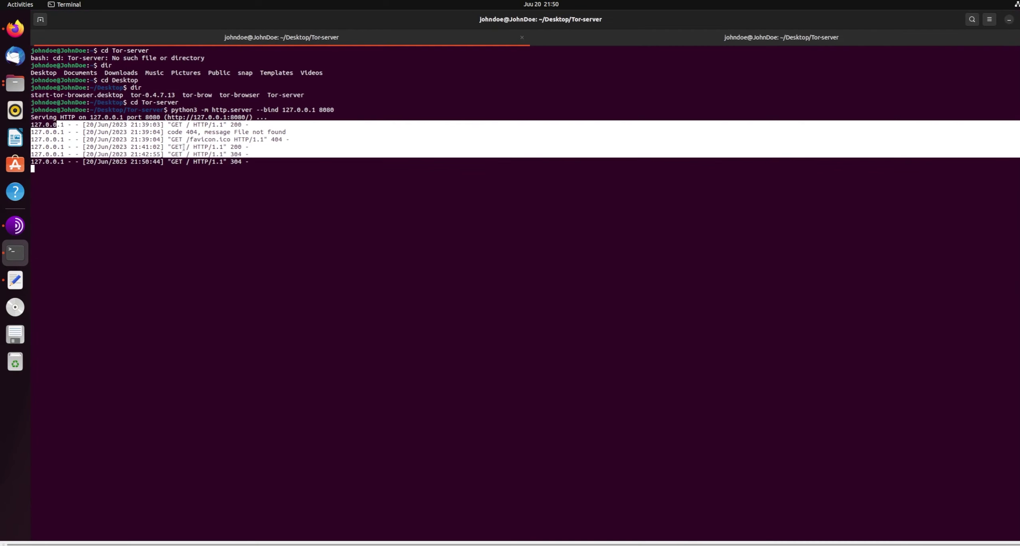
left_click_drag(250, 160, 32, 161)
left_click(122, 165)
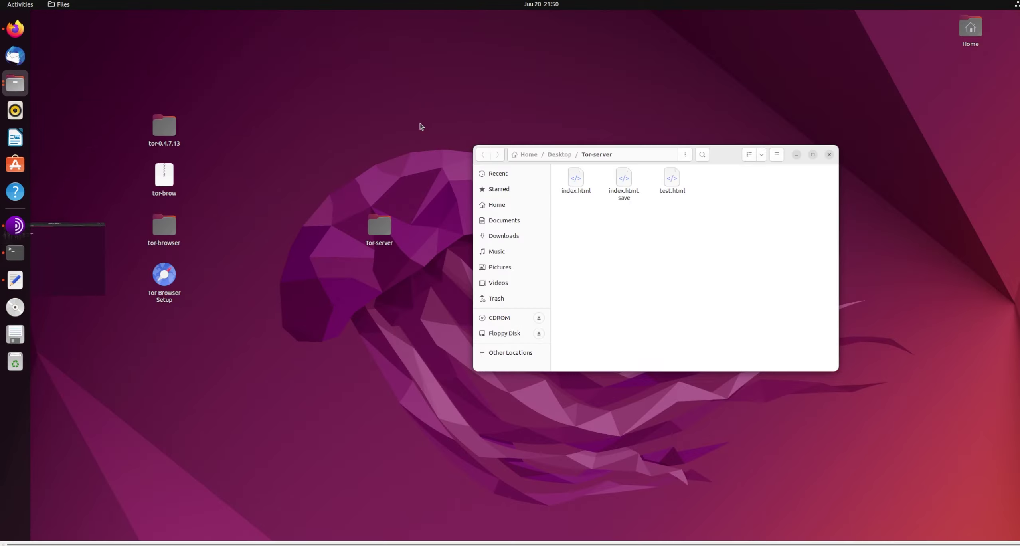
left_click(1008, 20)
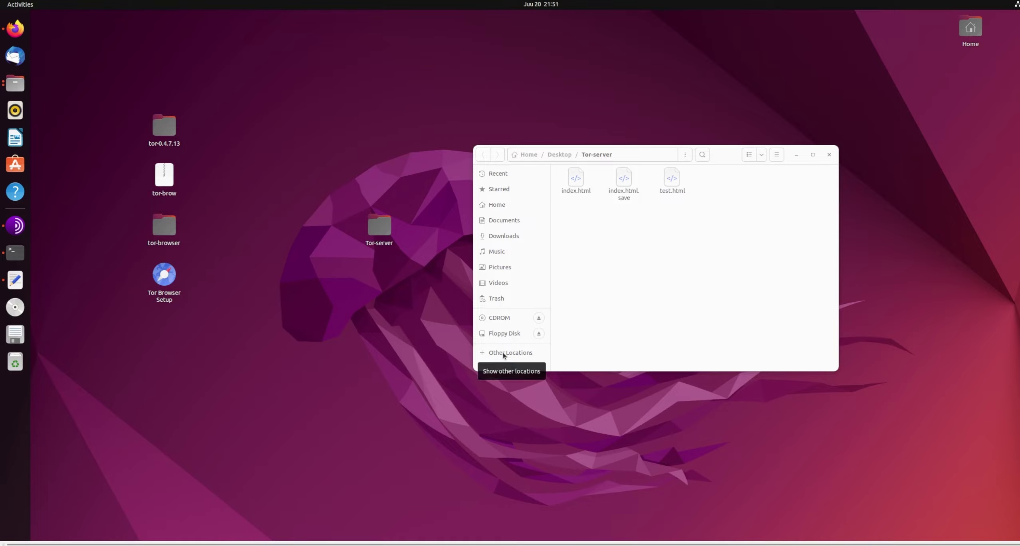
Step: In a new Terminal tab, try reaching etc/tor with relative cd paths from Desktop and home
left_click(15, 252)
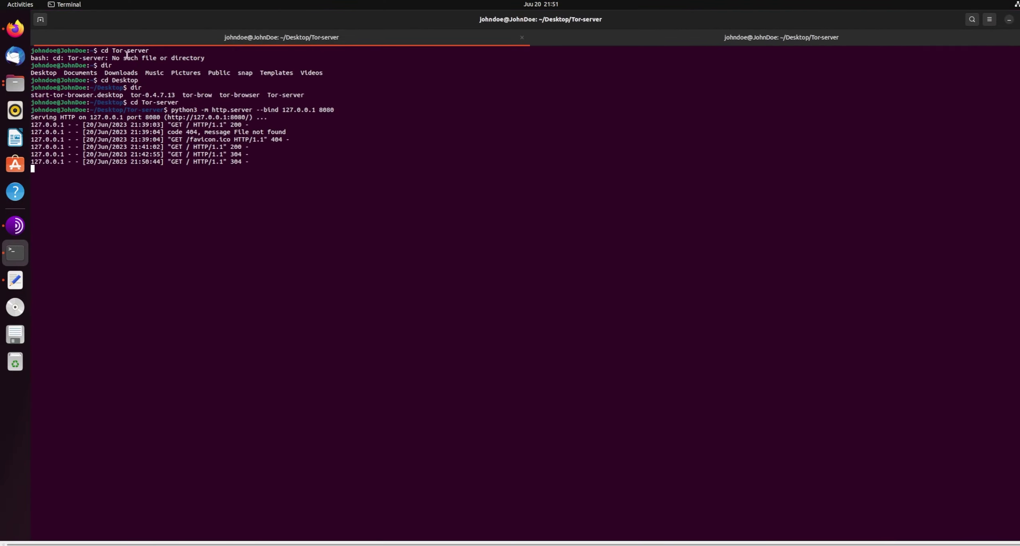
left_click(41, 19)
type("cd etc/tor")
key("Return")
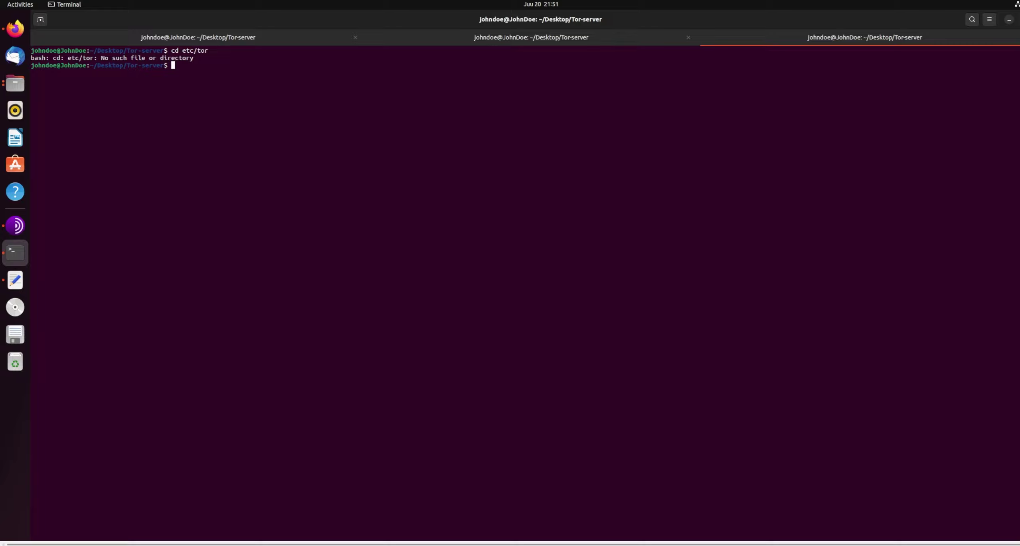
type("cd ..")
key("Return")
type("cd ..")
key("Return")
type("cd etc/tor")
key("Return")
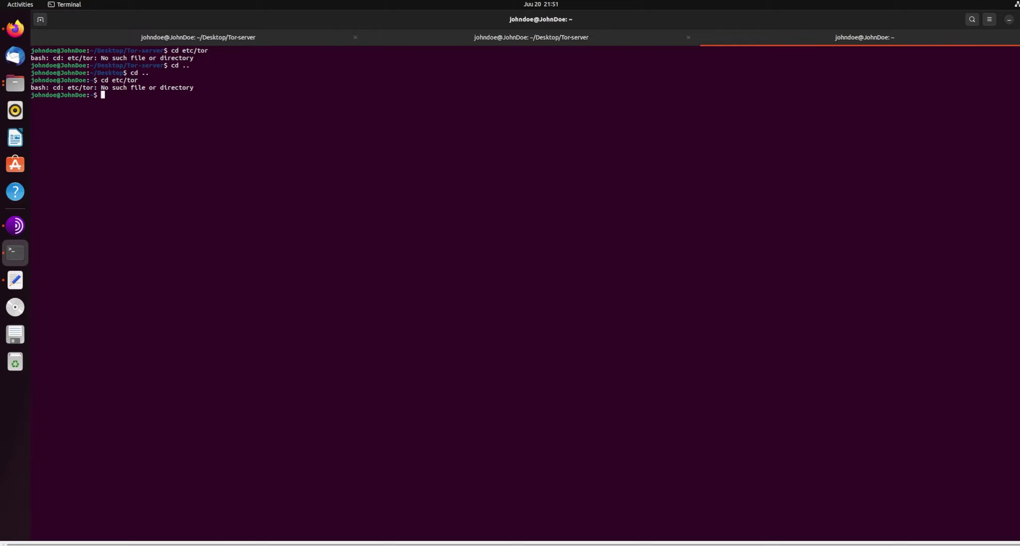
Step: Change to /etc/tor, list its files (torrc, torsocks.conf), and open torrc with nano
type("cd /etc/tor")
key("Return")
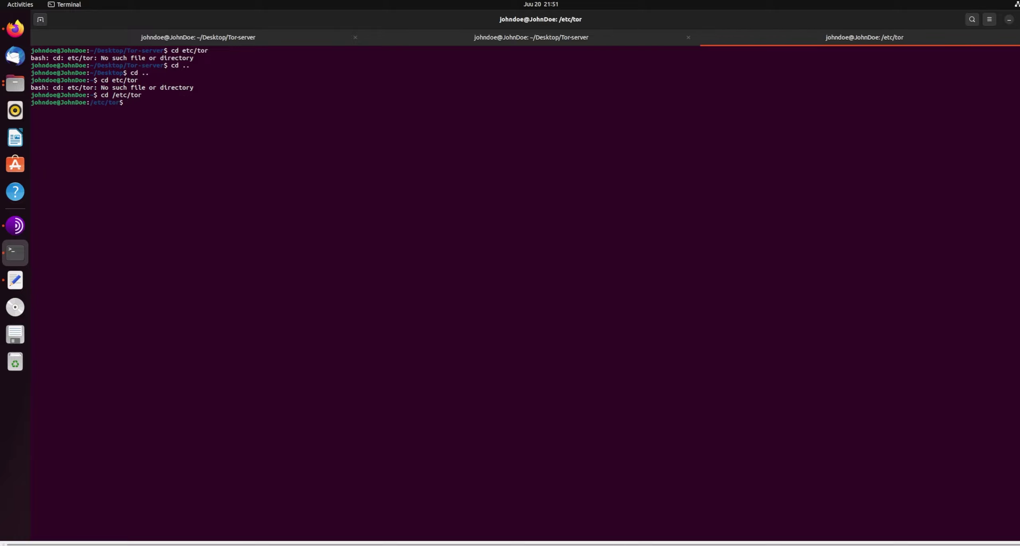
type("dir")
key("Return")
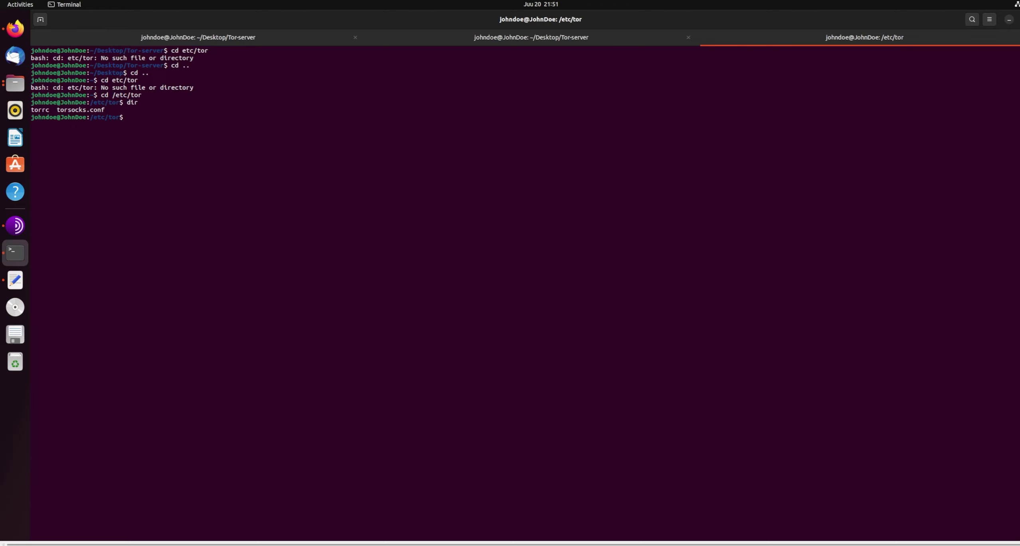
left_click_drag(54, 110, 32, 110)
left_click(32, 110)
type("nano torrc")
key("Return")
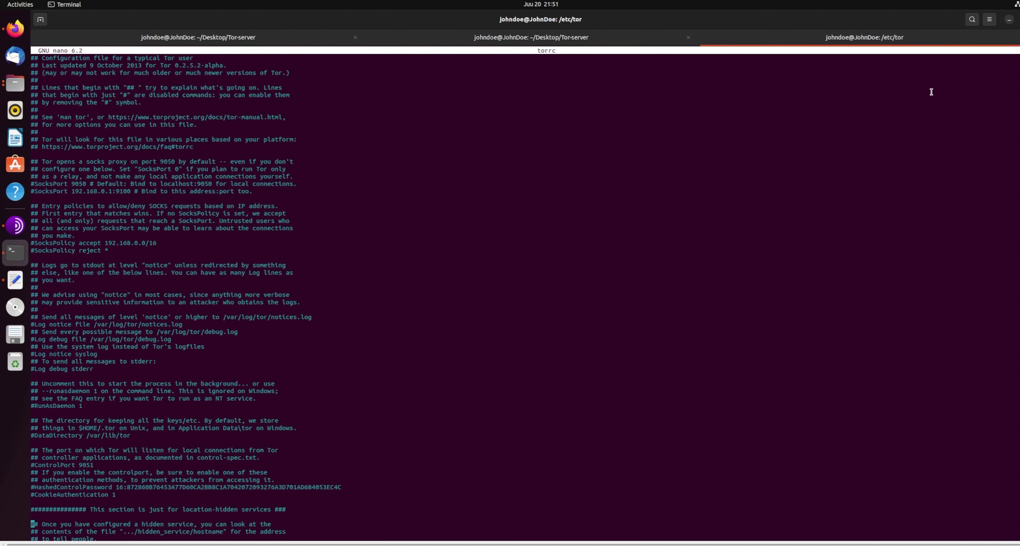
Step: Scroll torrc to the hidden-service section and verify HiddenServicePort 80 127.0.0.1:8080
scroll(547, 218, "down", 5)
scroll(449, 363, "down", 3)
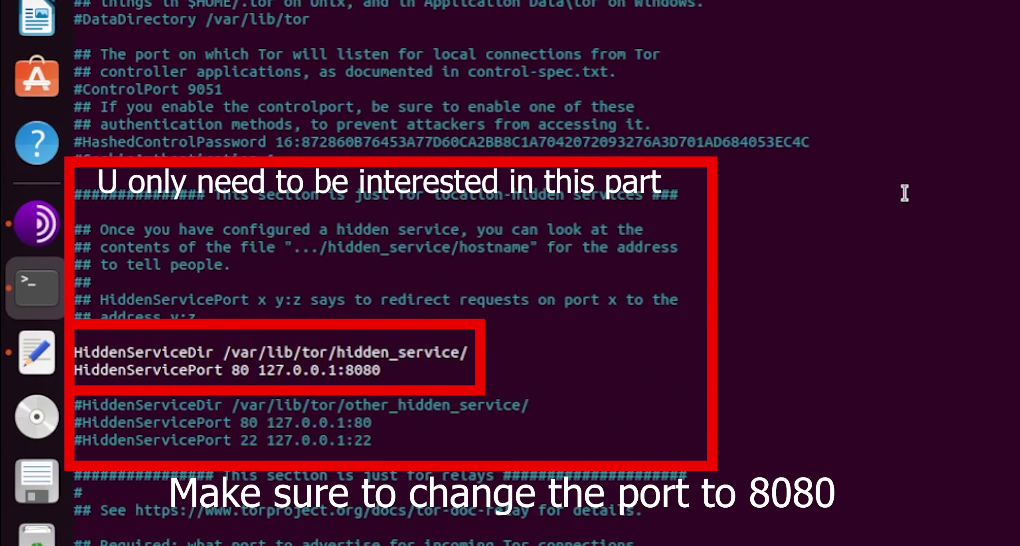
mouse_move(82, 194)
left_mouse_down()
mouse_move(528, 203)
mouse_move(684, 193)
mouse_move(703, 225)
mouse_move(703, 214)
mouse_move(411, 198)
mouse_move(81, 194)
left_mouse_up()
left_click(446, 216)
left_click_drag(815, 140, 82, 139)
left_click(648, 221)
left_click_drag(85, 317, 207, 315)
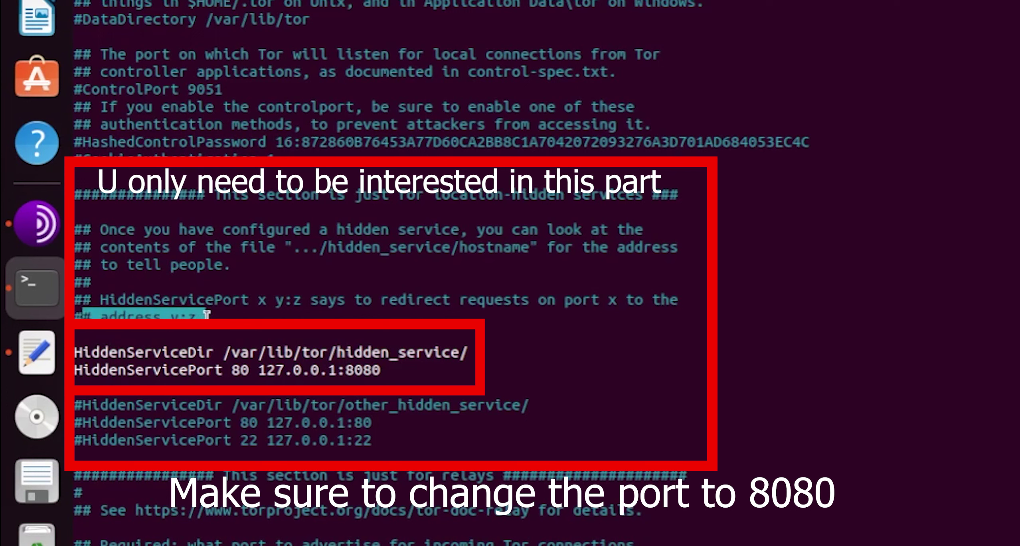
left_click(207, 315)
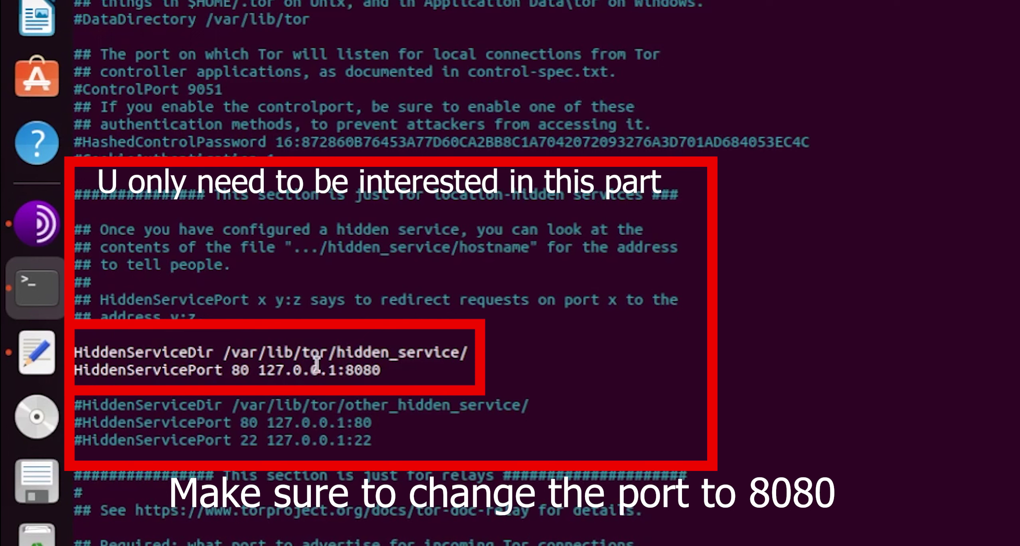
left_click_drag(348, 370, 381, 370)
left_click(382, 370)
left_click_drag(231, 370, 364, 367)
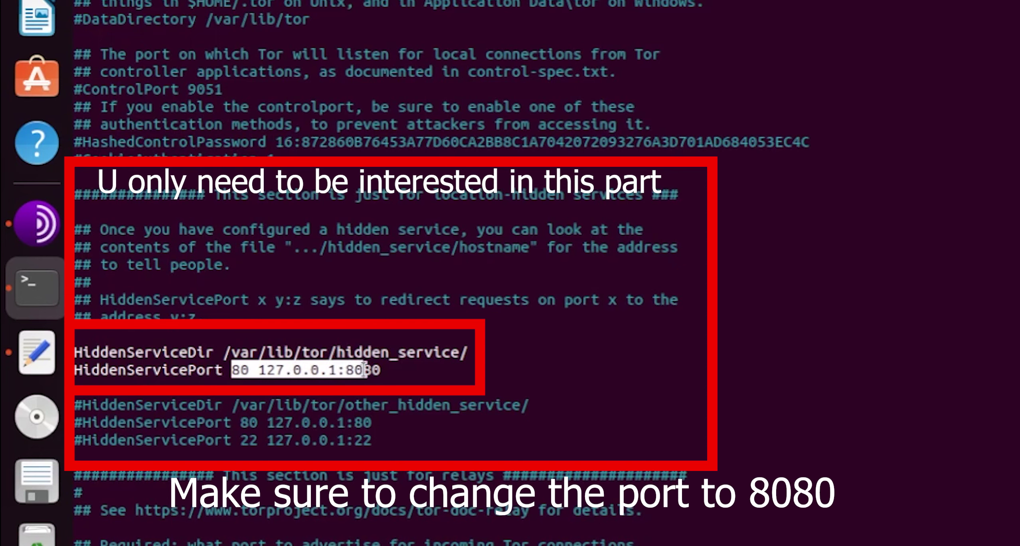
left_click_drag(364, 368, 382, 370)
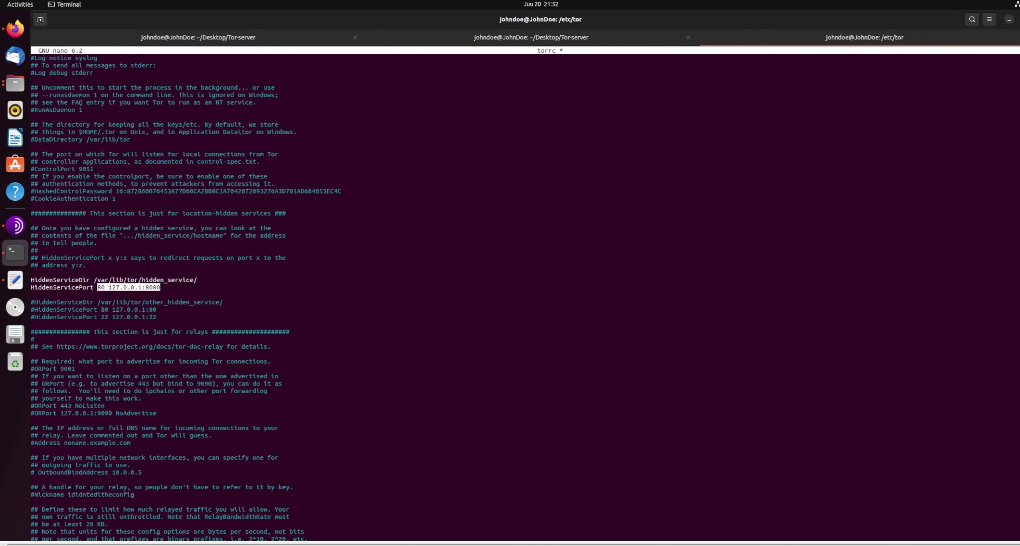
Step: Close the terminal window with Ctrl+Shift+Q, confirming Close Window
key("ctrl+shift+q")
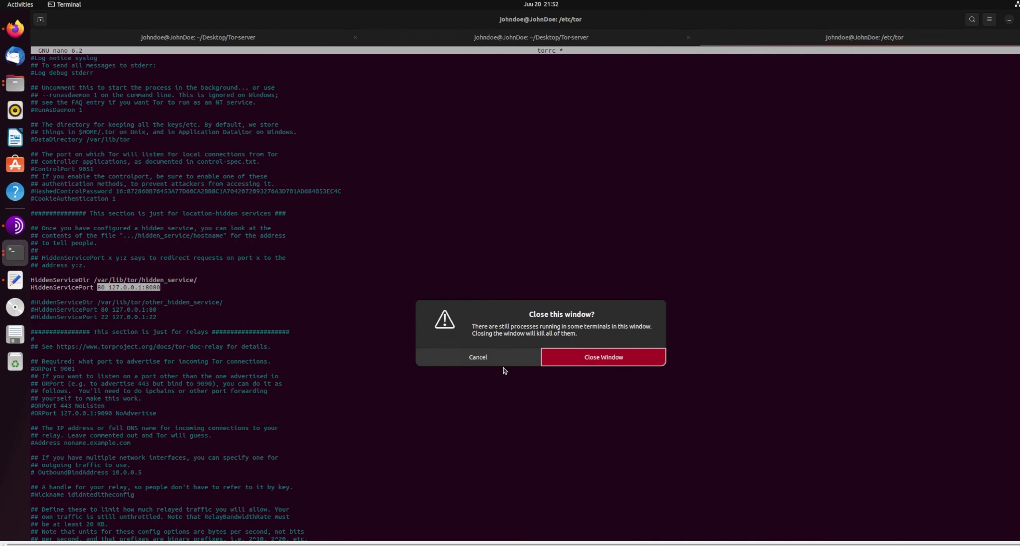
left_click(599, 364)
left_click(323, 296)
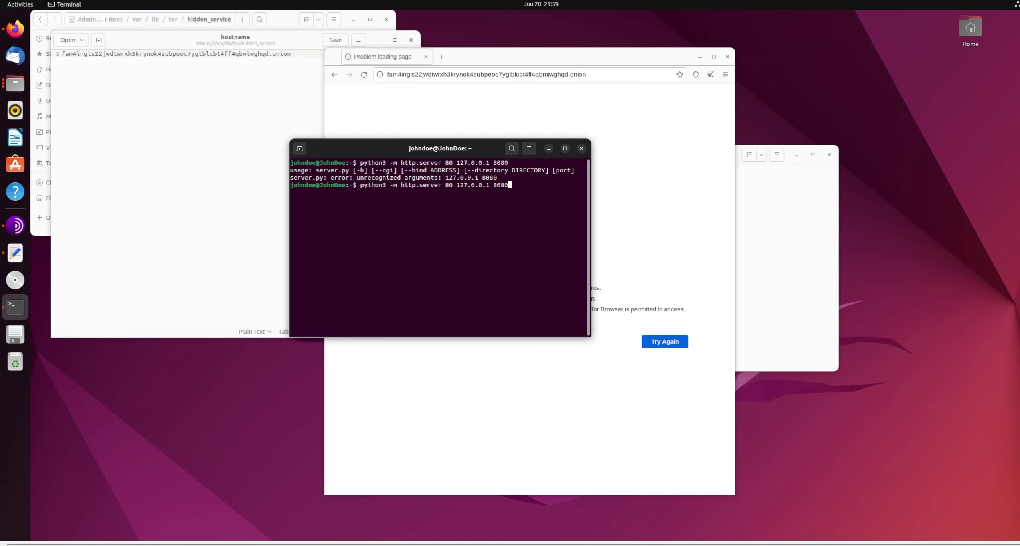
Step: Start python3 -m http.server --bind 127.0.0.1 8080, then bring Tor Browser forward
key("BackSpace")
key("BackSpace")
key("BackSpace")
key("BackSpace")
key("BackSpace")
key("BackSpace")
key("BackSpace")
key("BackSpace")
key("BackSpace")
key("BackSpace")
key("BackSpace")
key("BackSpace")
key("BackSpace")
key("BackSpace")
key("BackSpace")
key("BackSpace")
key("BackSpace")
type("--bind 127.0.0.1 8080")
key("Return")
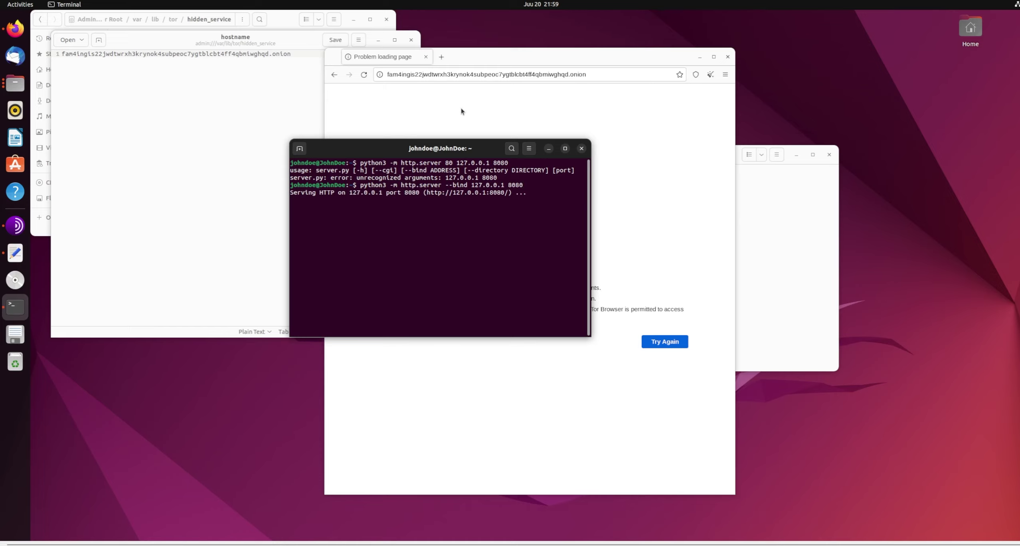
left_click(364, 75)
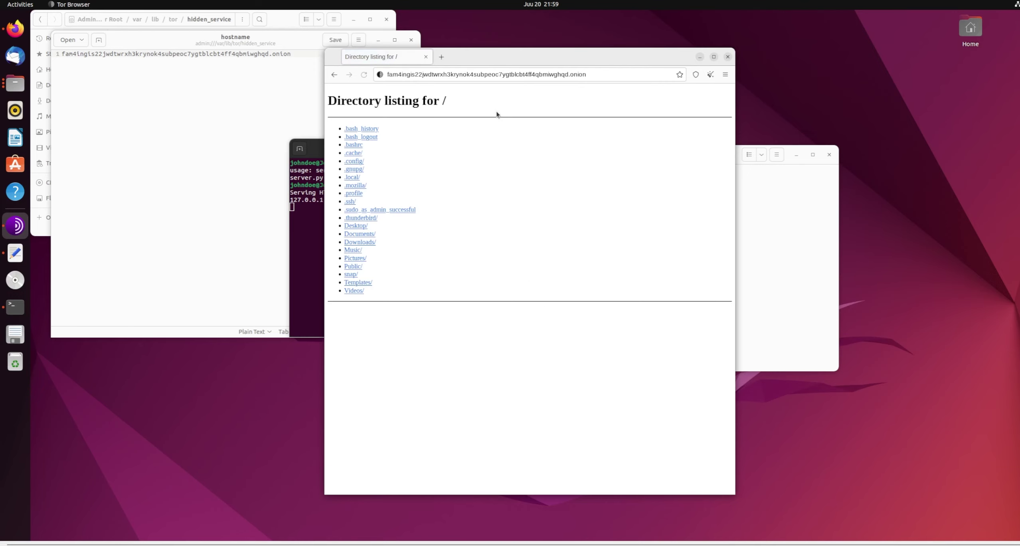
left_click(363, 75)
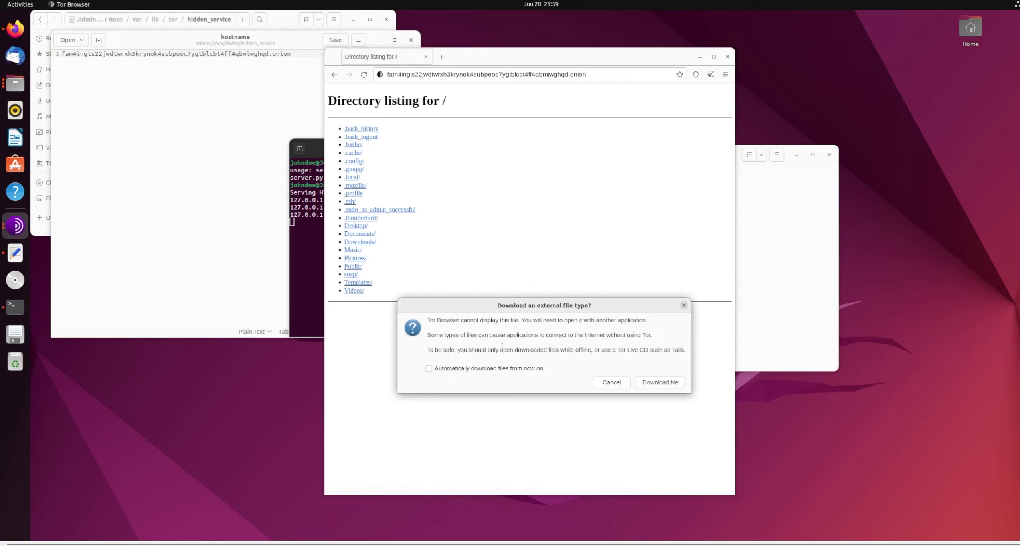
left_click(618, 383)
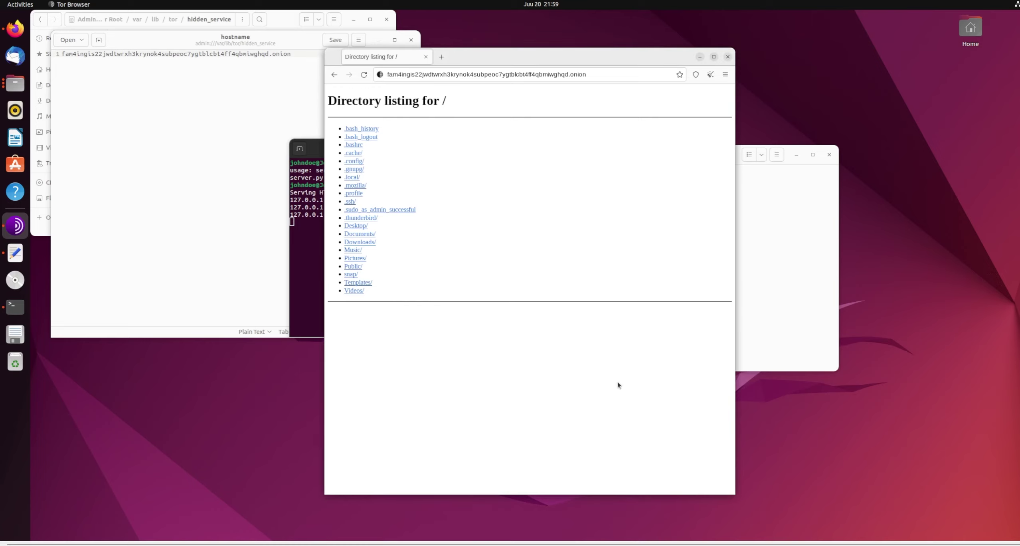
left_click(359, 226)
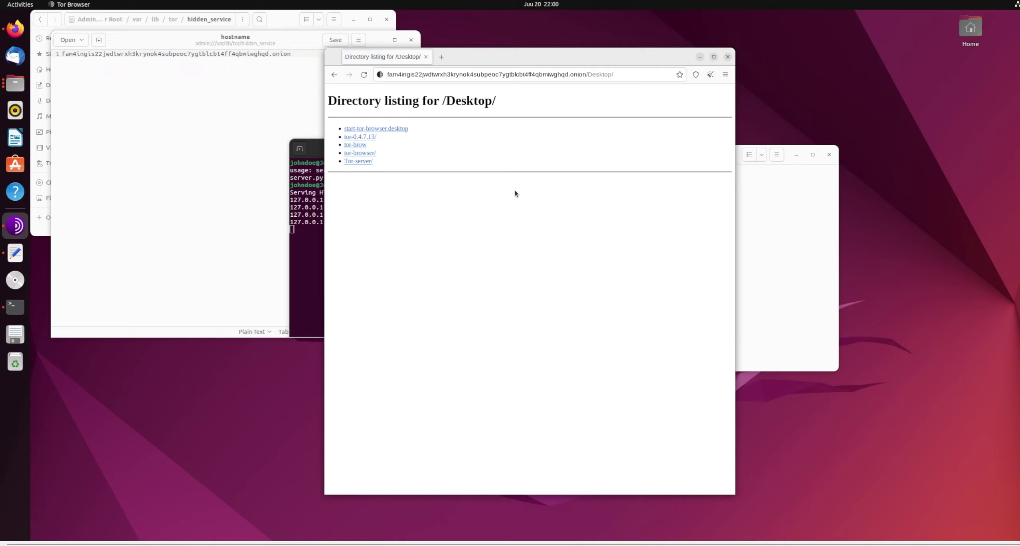
left_click(334, 74)
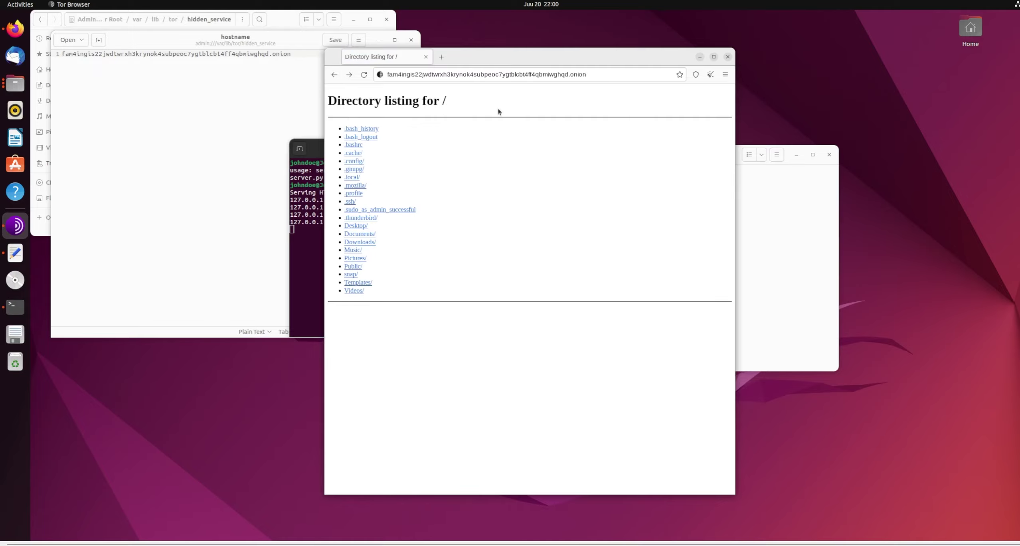
left_click_drag(498, 60, 506, 81)
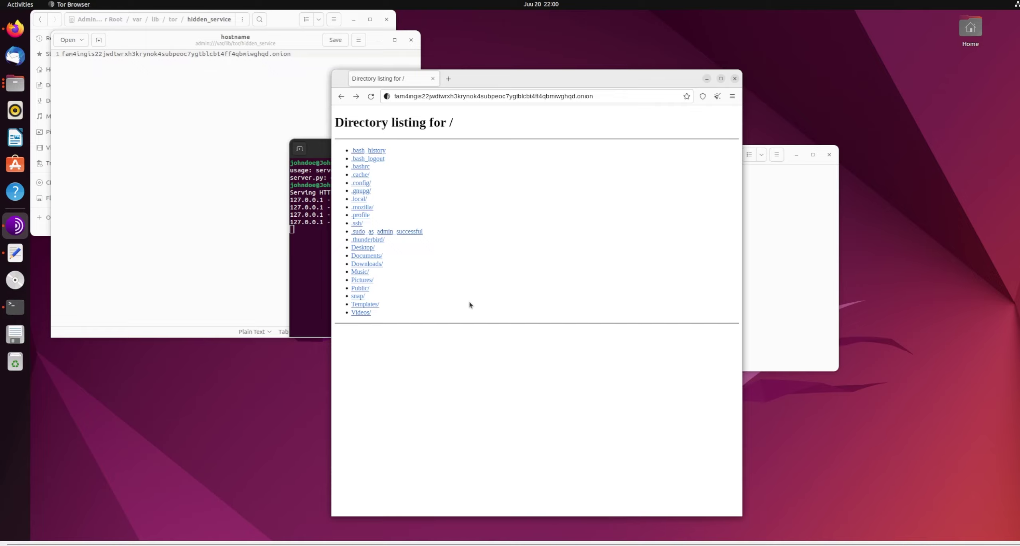
left_click(365, 191)
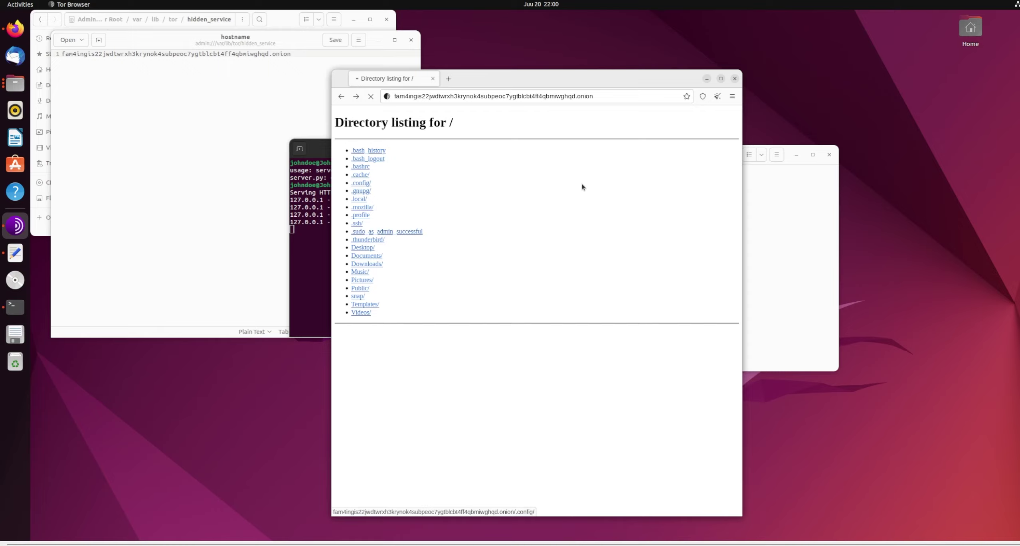
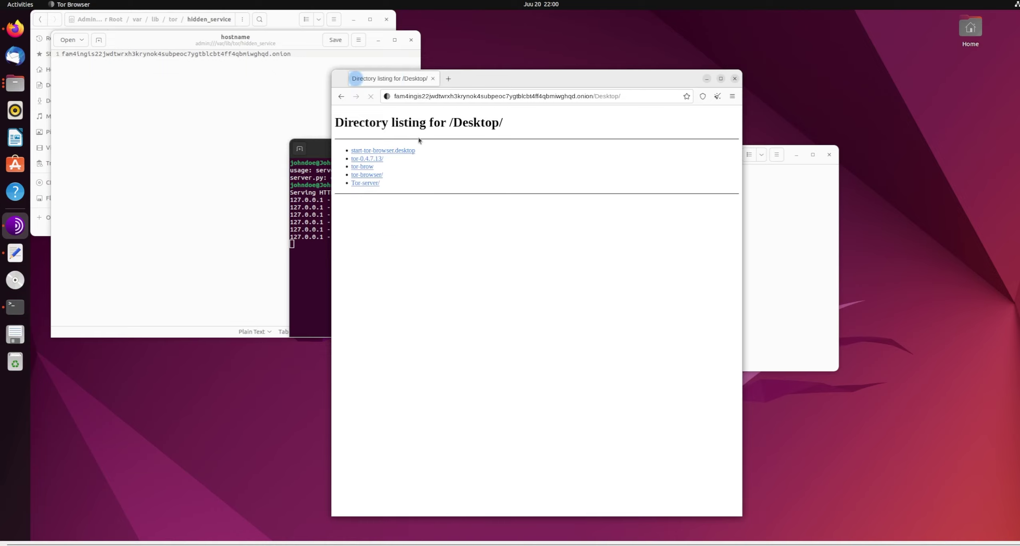
Step: Open the Tor-server/ folder page from the onion site's directory listing
left_click_drag(389, 185, 354, 154)
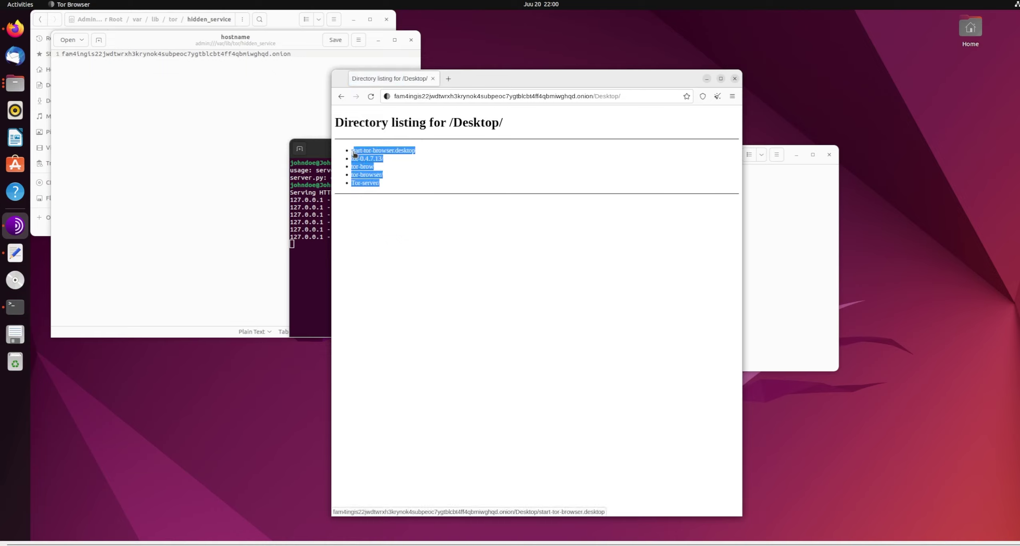
left_click_drag(389, 185, 361, 172)
left_click(366, 184)
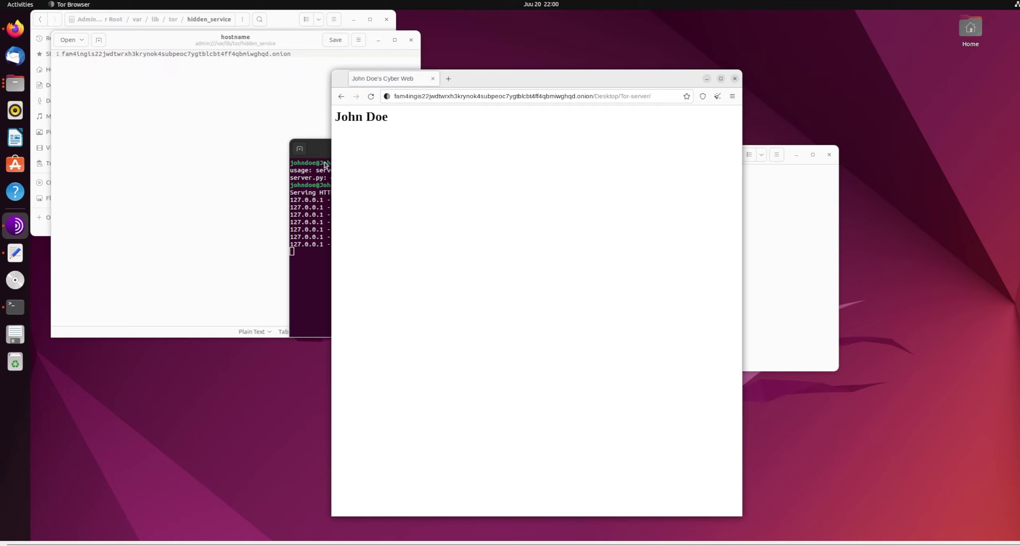
Step: Reload the Tor-server page so the Python server logs a new 304 request
left_click_drag(309, 152, 168, 140)
left_click(513, 144)
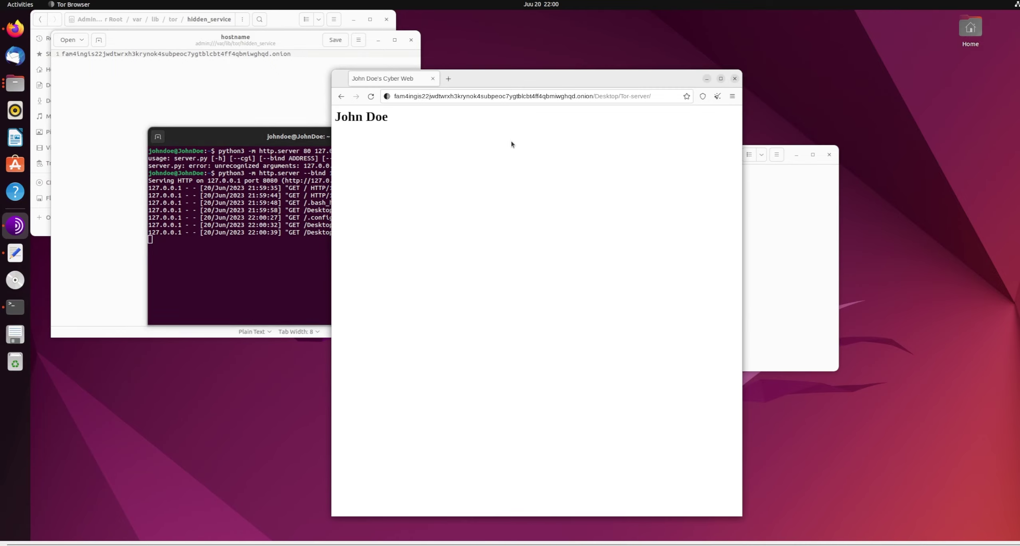
left_click(375, 98)
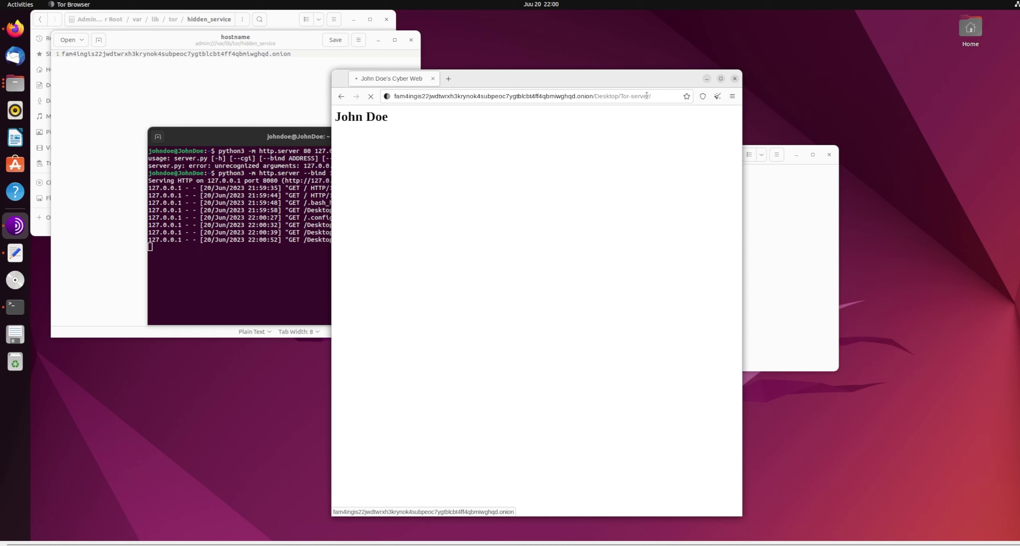
left_click(234, 207)
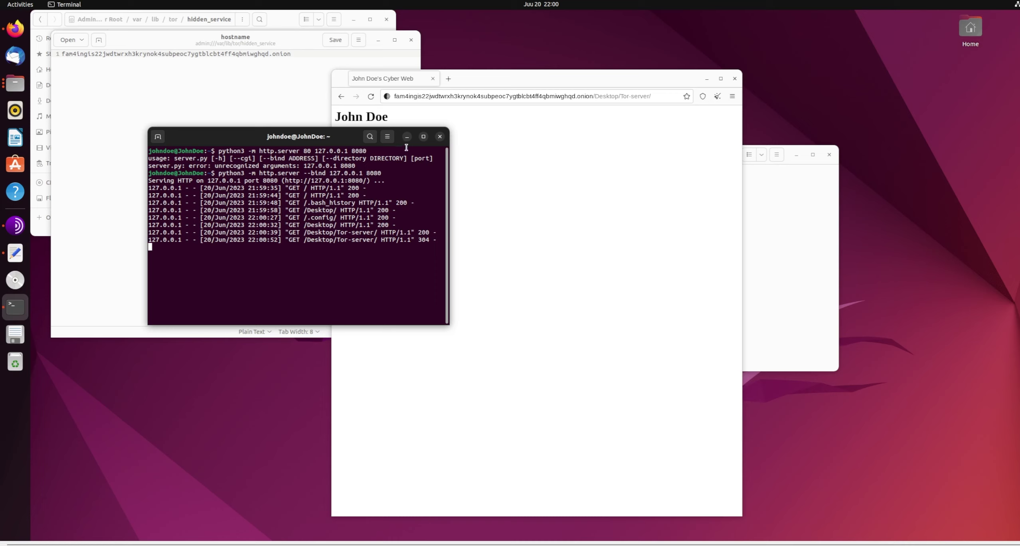
Step: Close the terminal running http.server and confirm the close
left_click_drag(221, 175, 382, 173)
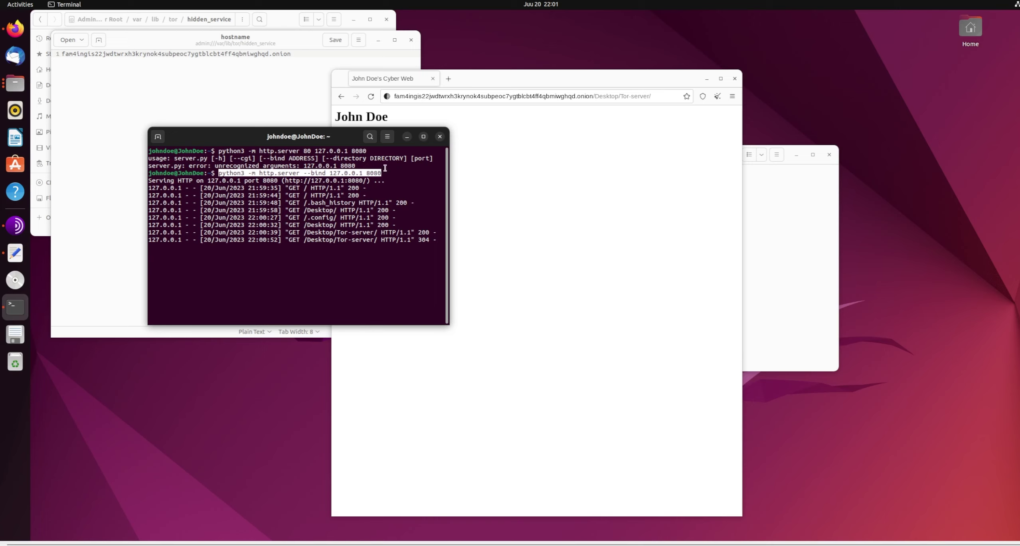
left_click(440, 137)
left_click(359, 250)
Step: Reload Tor Browser and verify the onion site now reports 'Unable to connect'
left_click(370, 96)
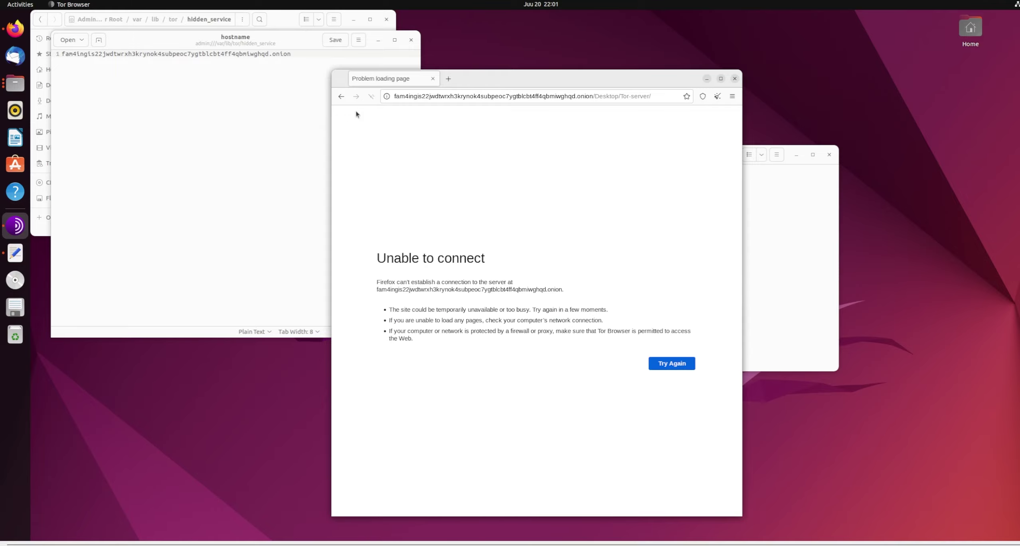
left_click_drag(376, 239, 540, 419)
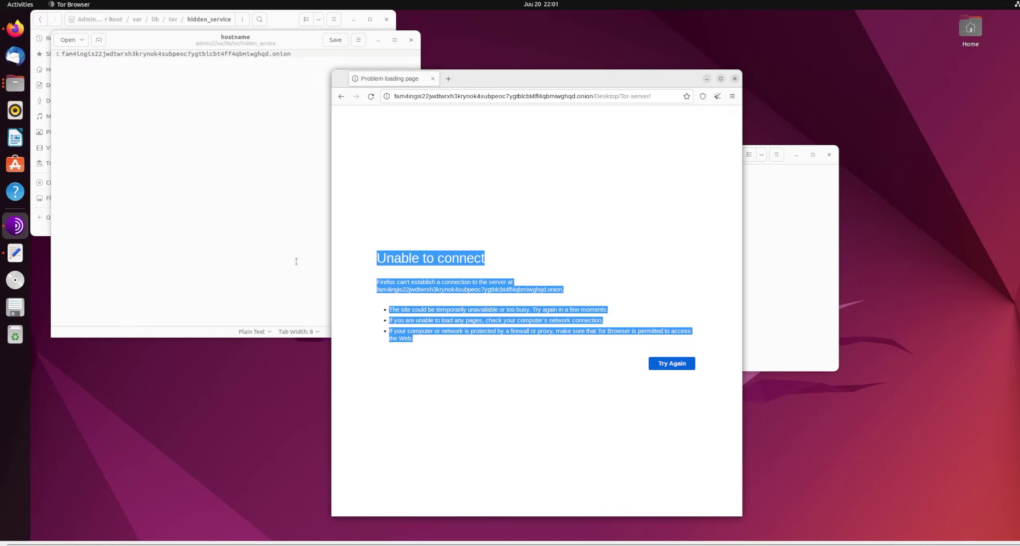
key("super")
Step: Open a new terminal and run python3 -m http.server --bind 127.0.0.1 8080
type("terminal")
key("Return")
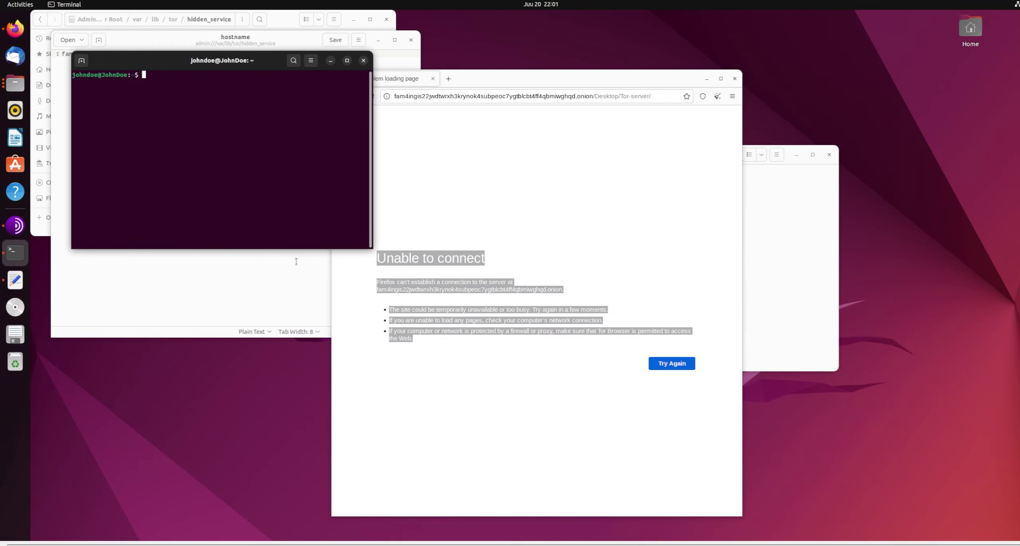
type("python3 -m http.server --bind 127.0.0.1 8080")
key("Return")
Step: Reload the .onion page in Tor Browser so the site loads again
left_click_drag(87, 82, 190, 96)
left_click(190, 96)
left_click(456, 141)
left_click(369, 97)
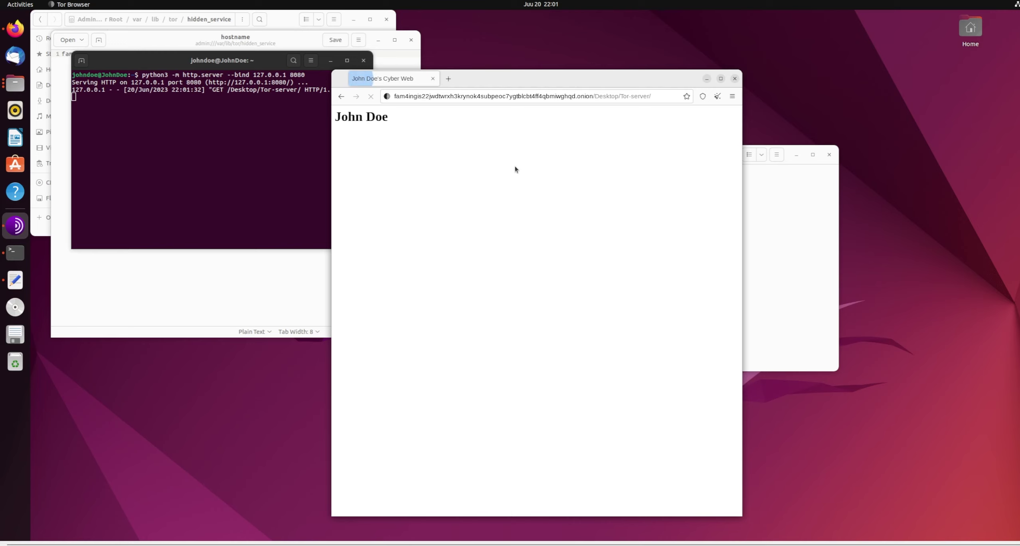
left_click(650, 97)
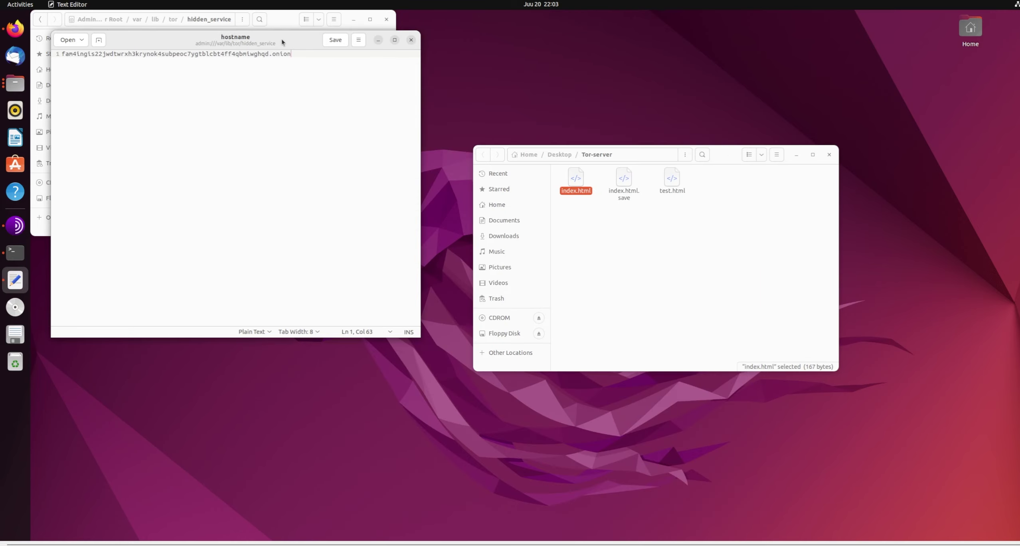
Step: Minimize Tor Browser and maximize the Files window
left_click_drag(281, 42, 502, 55)
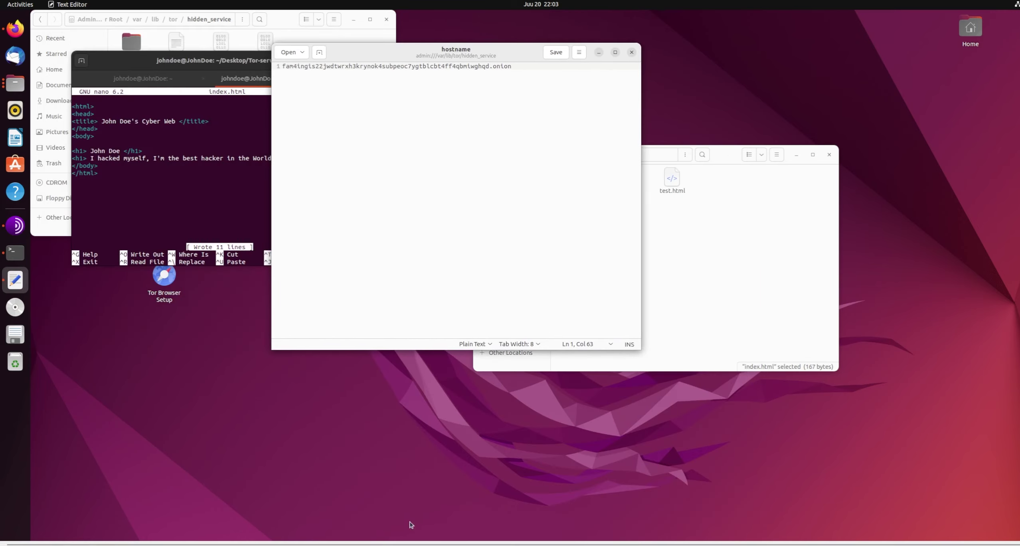
left_click(15, 226)
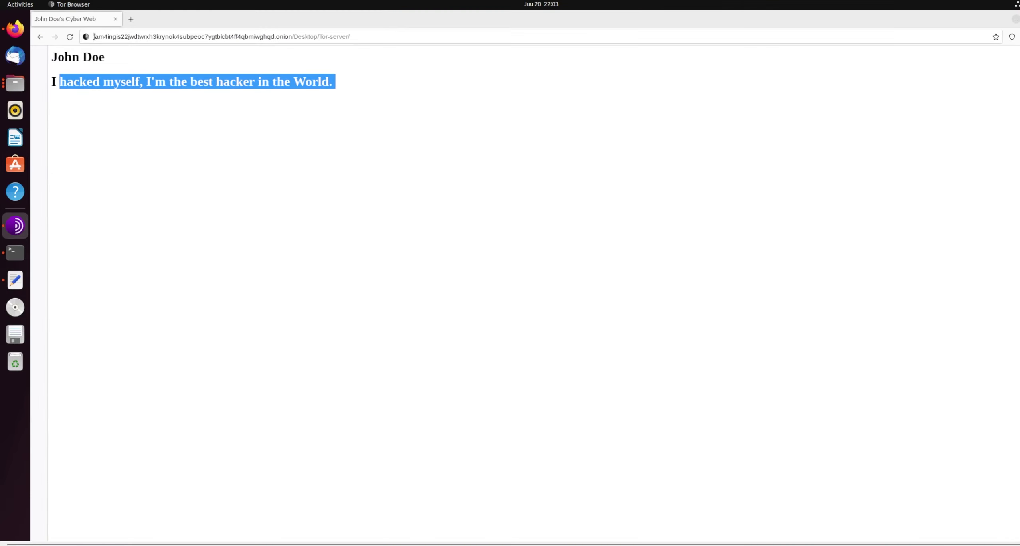
left_click_drag(93, 36, 717, 30)
left_click(1016, 19)
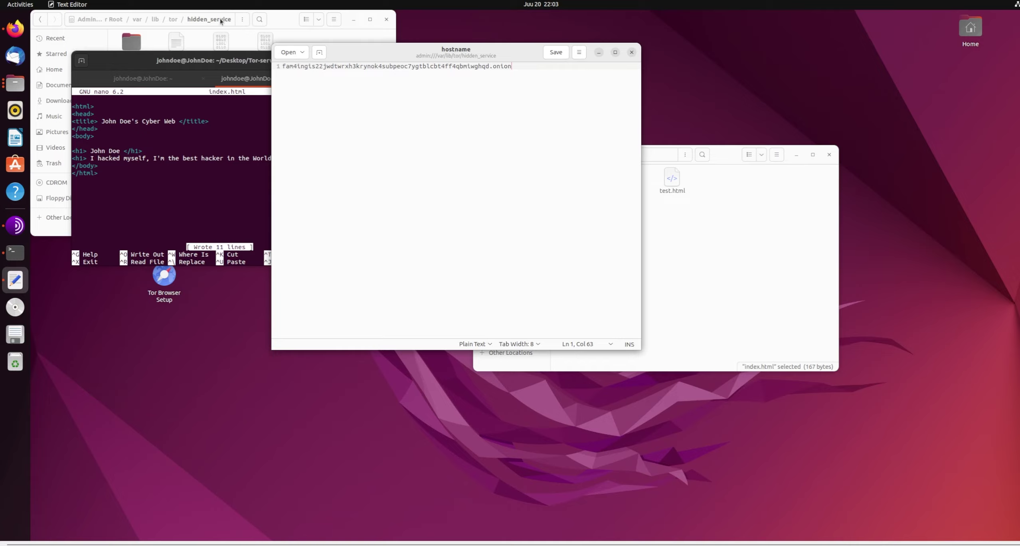
left_click_drag(223, 22, 449, 96)
double_click(449, 91)
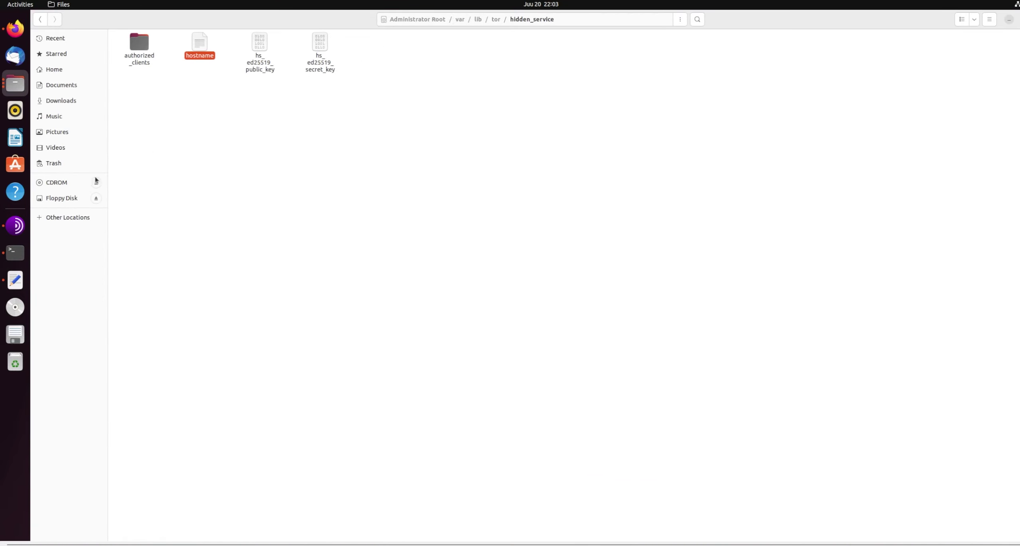
Step: Browse Other Locations > Computer > var > lib > tor > hidden_service
left_click(72, 217)
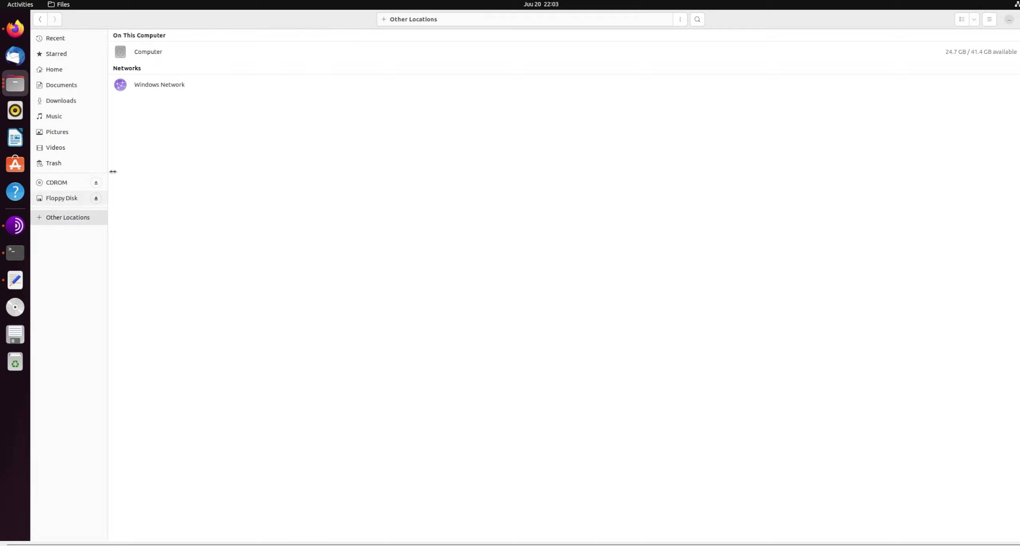
left_click(155, 56)
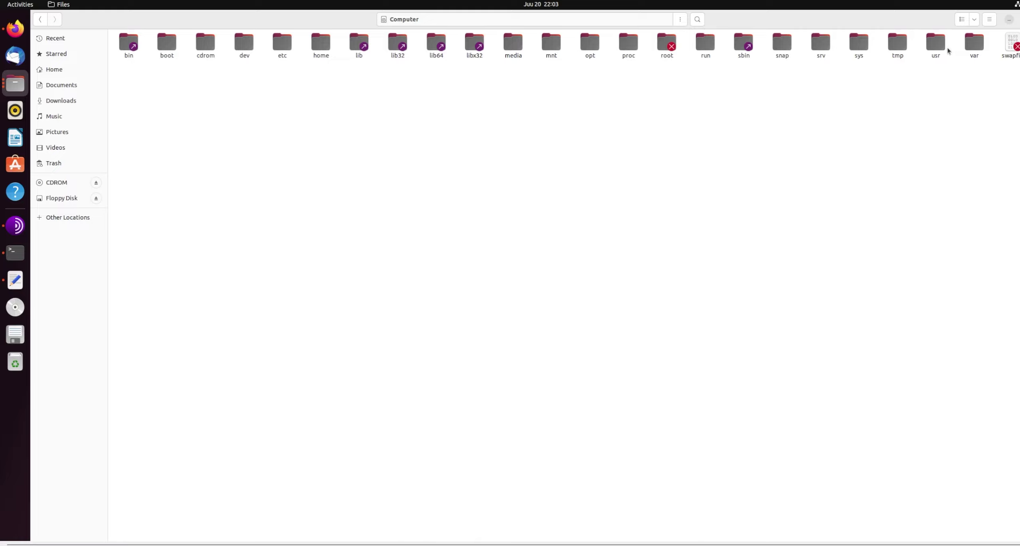
left_click(970, 48)
double_click(970, 48)
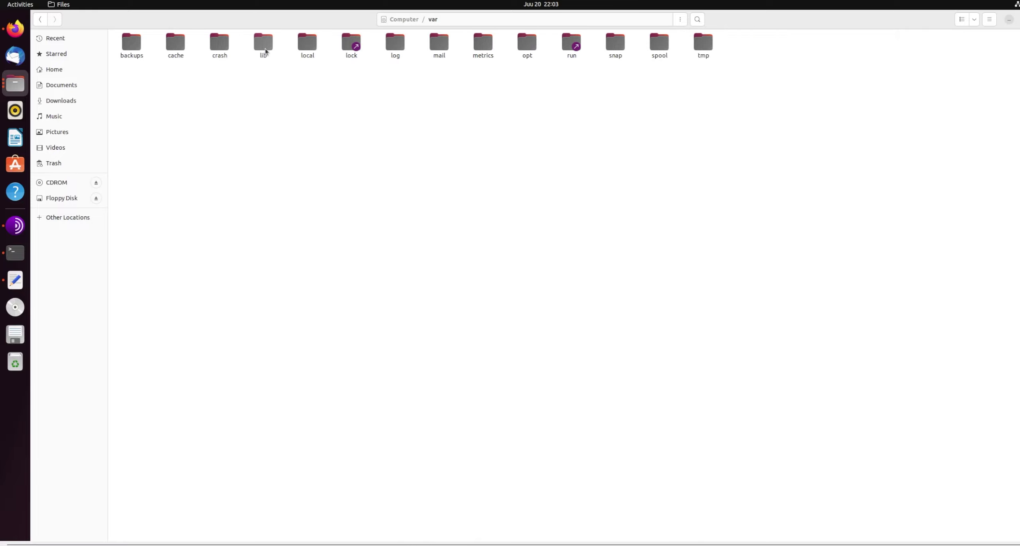
double_click(263, 42)
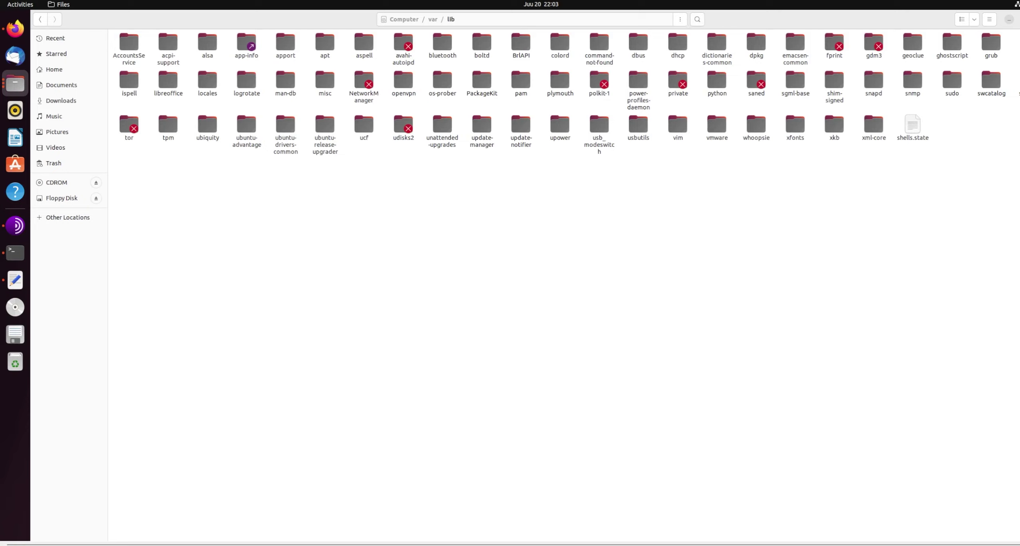
double_click(128, 126)
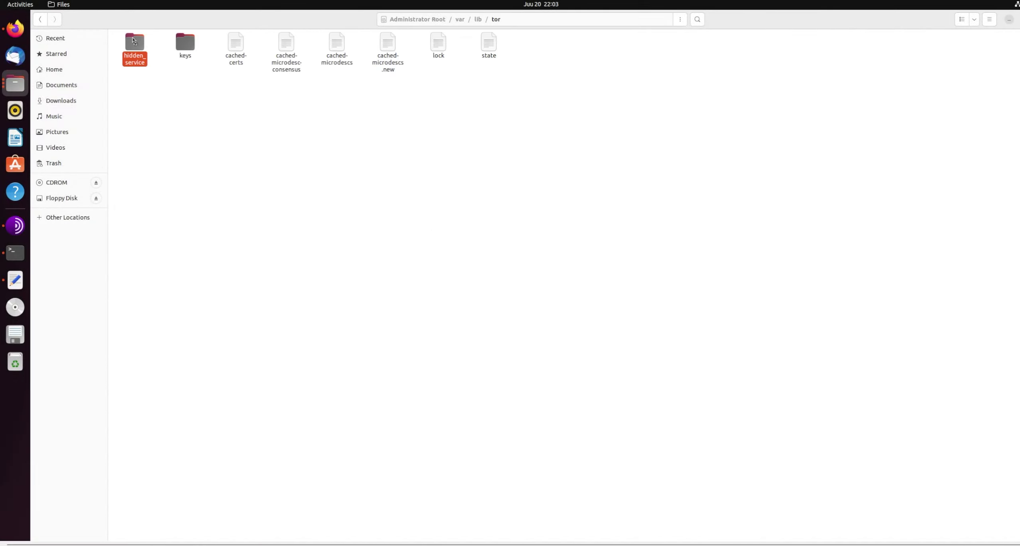
double_click(136, 44)
Step: Open the hostname file in Text Editor to view the .onion address
double_click(200, 42)
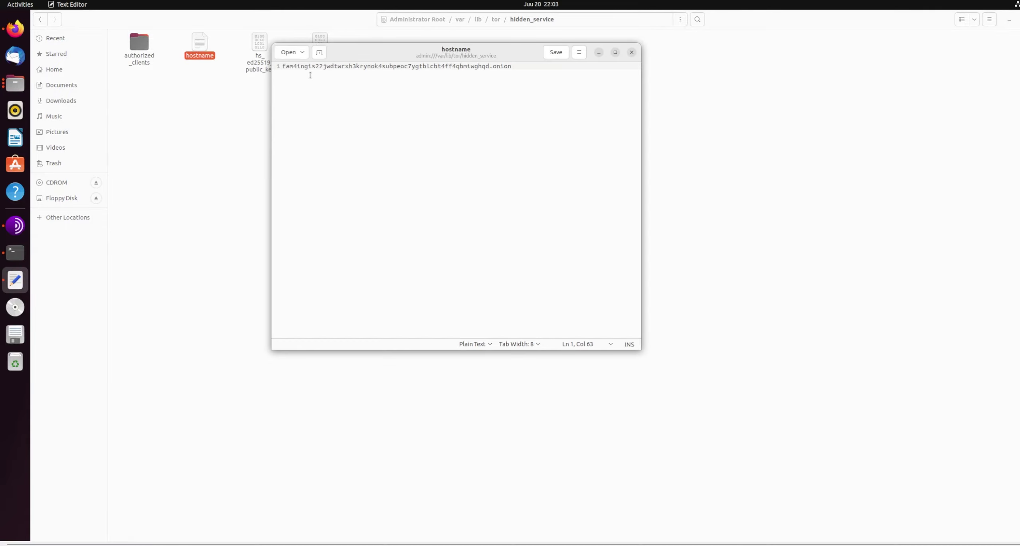
left_click_drag(281, 66, 517, 67)
left_click(487, 110)
Step: Reopen hostname with admin rights after entering the account password, and select the .onion address
left_click(631, 54)
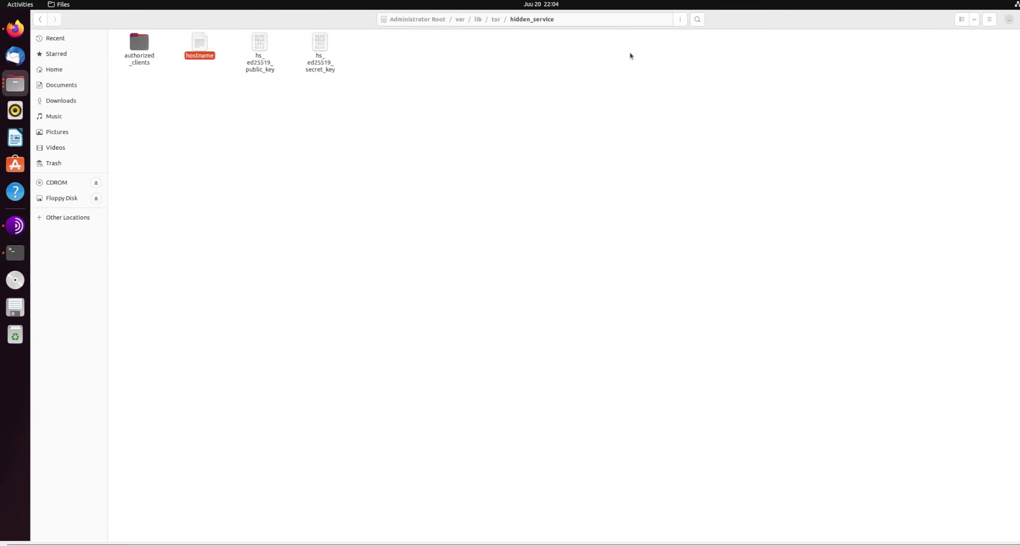
left_click(1009, 20)
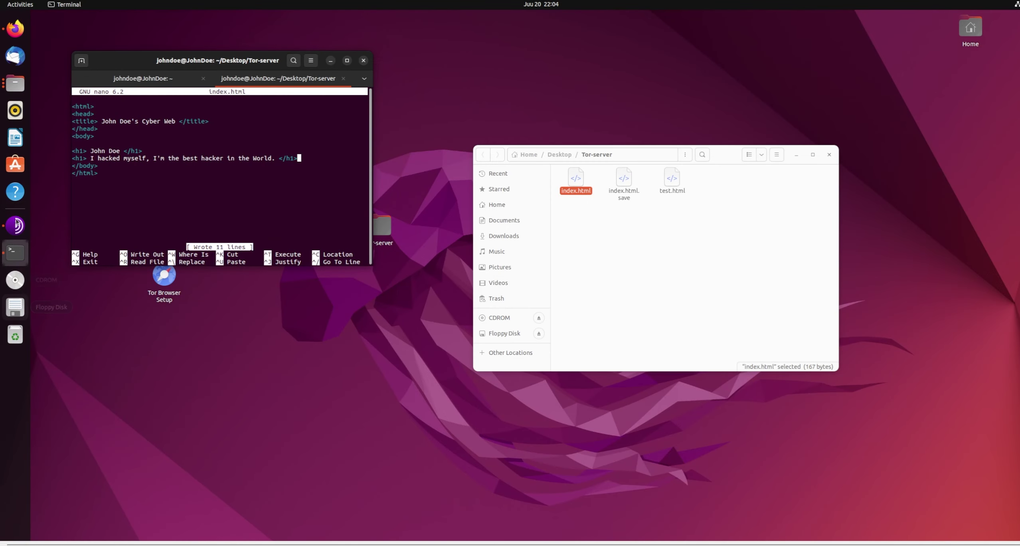
left_click(15, 84)
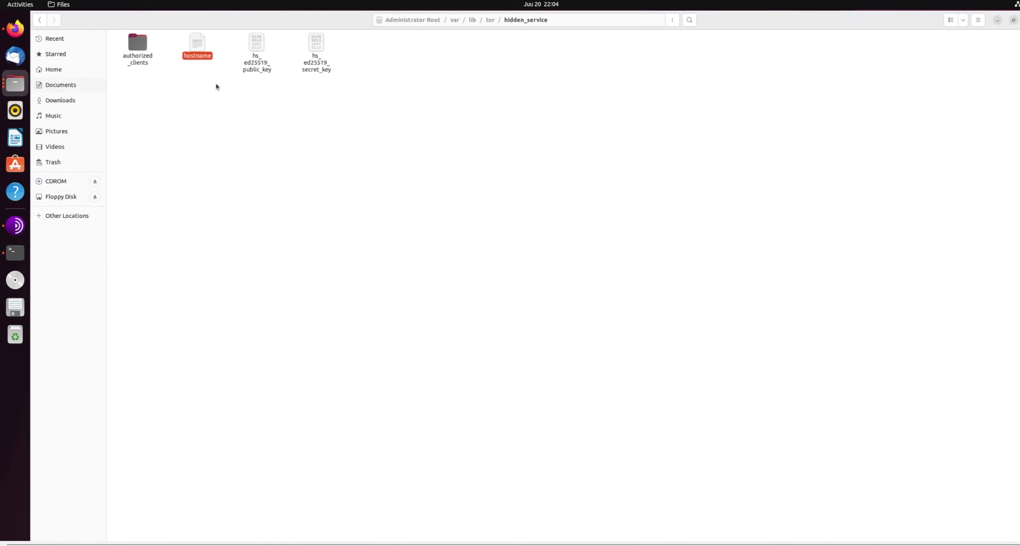
double_click(200, 52)
type("************")
key("Return")
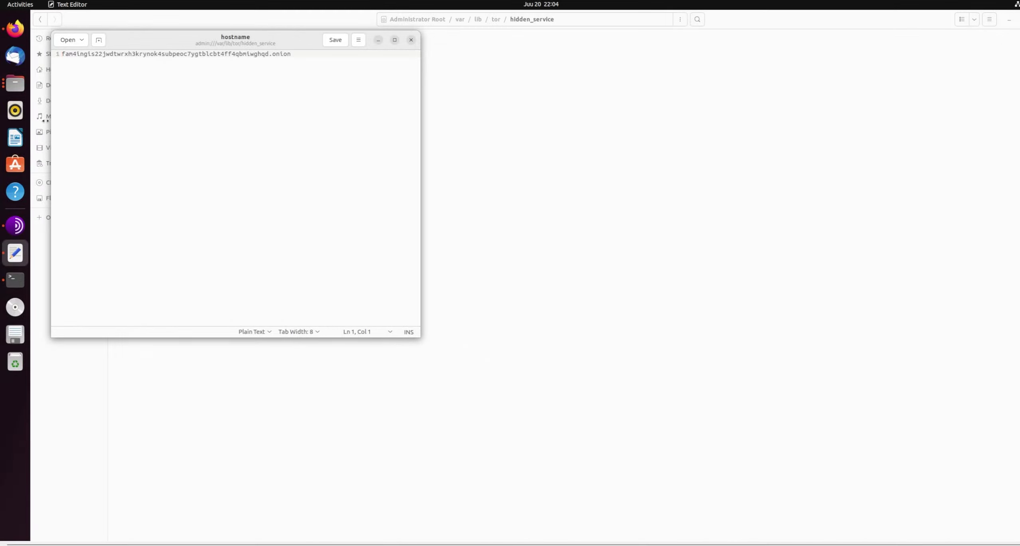
left_click_drag(63, 53, 290, 55)
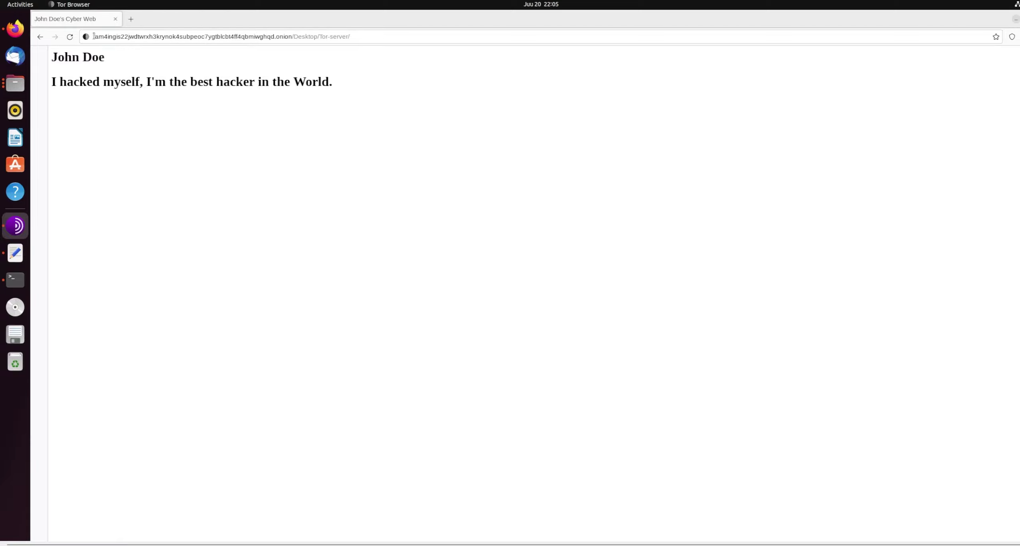
Step: Select the onion host in the address bar, deselect it, and minimize Tor Browser
left_click_drag(93, 36, 360, 36)
left_click(365, 37)
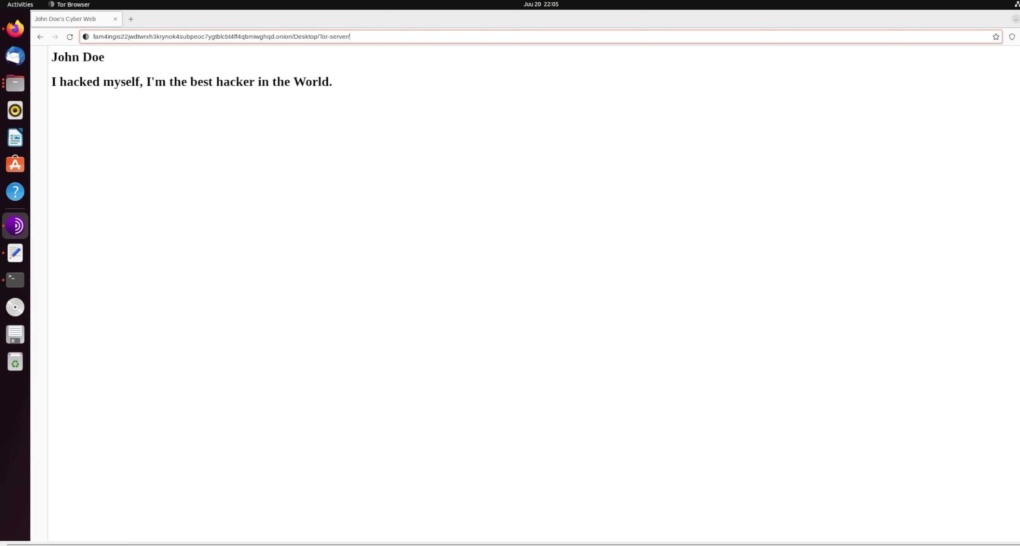
left_click(1015, 19)
key("ctrl+q")
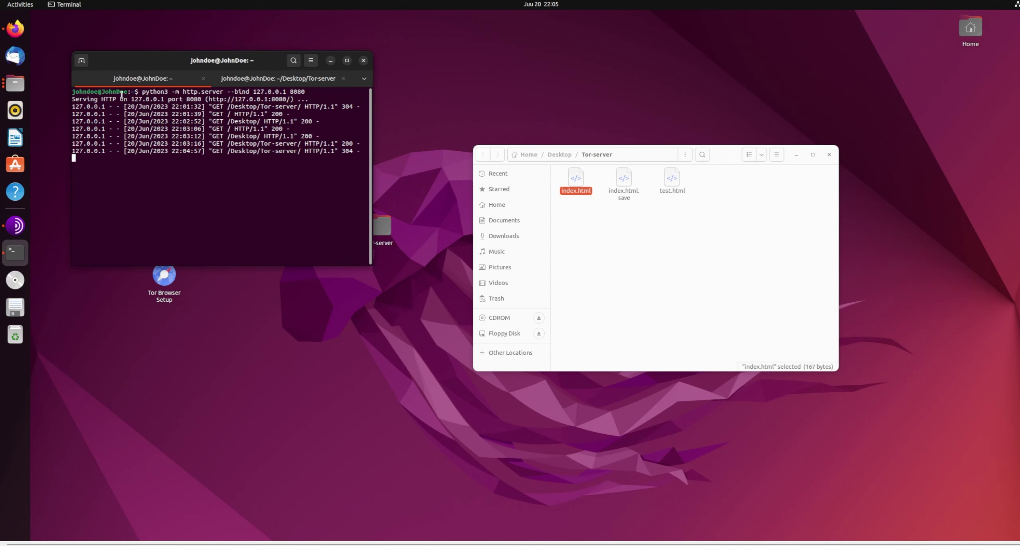
left_click_drag(329, 157, 174, 132)
left_click(242, 248)
left_click_drag(171, 141, 240, 175)
left_click(241, 170)
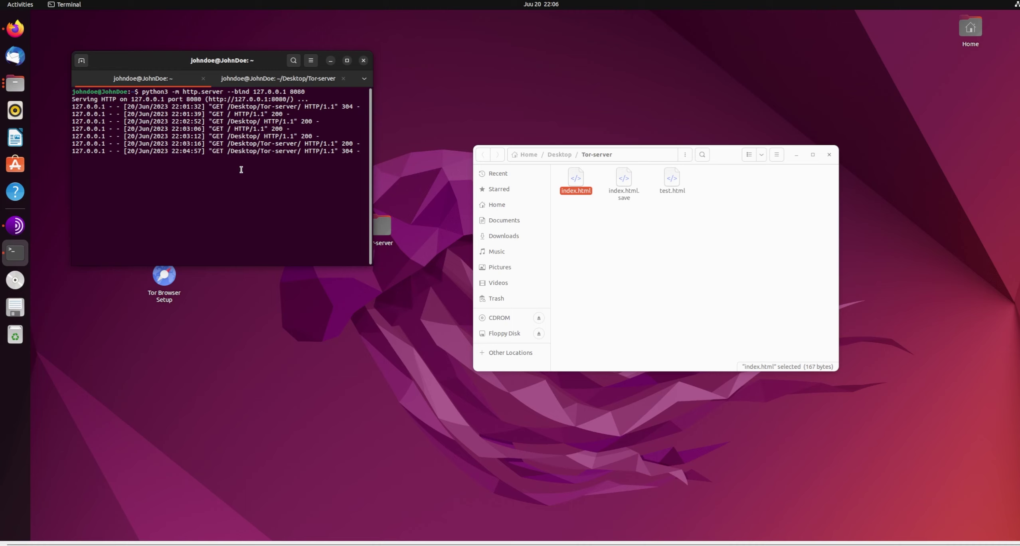